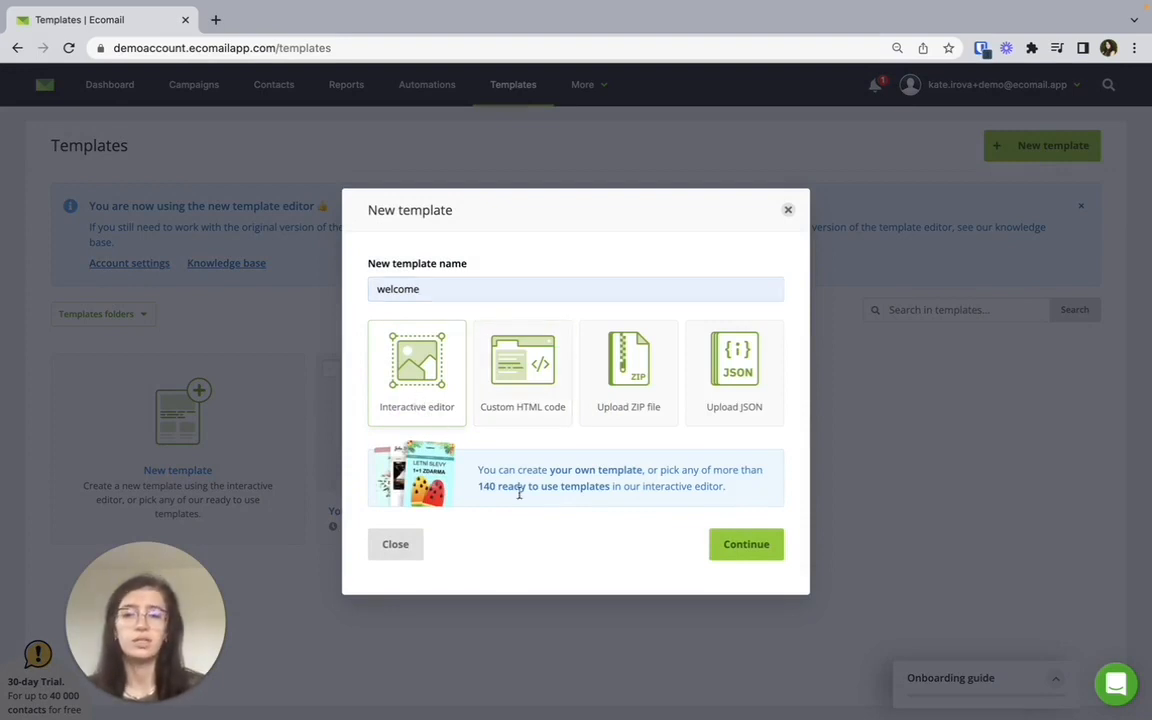
# Continue creating the "welcome" template with the interactive editor and browse the featured starting templates.
pyautogui.click(735, 546)
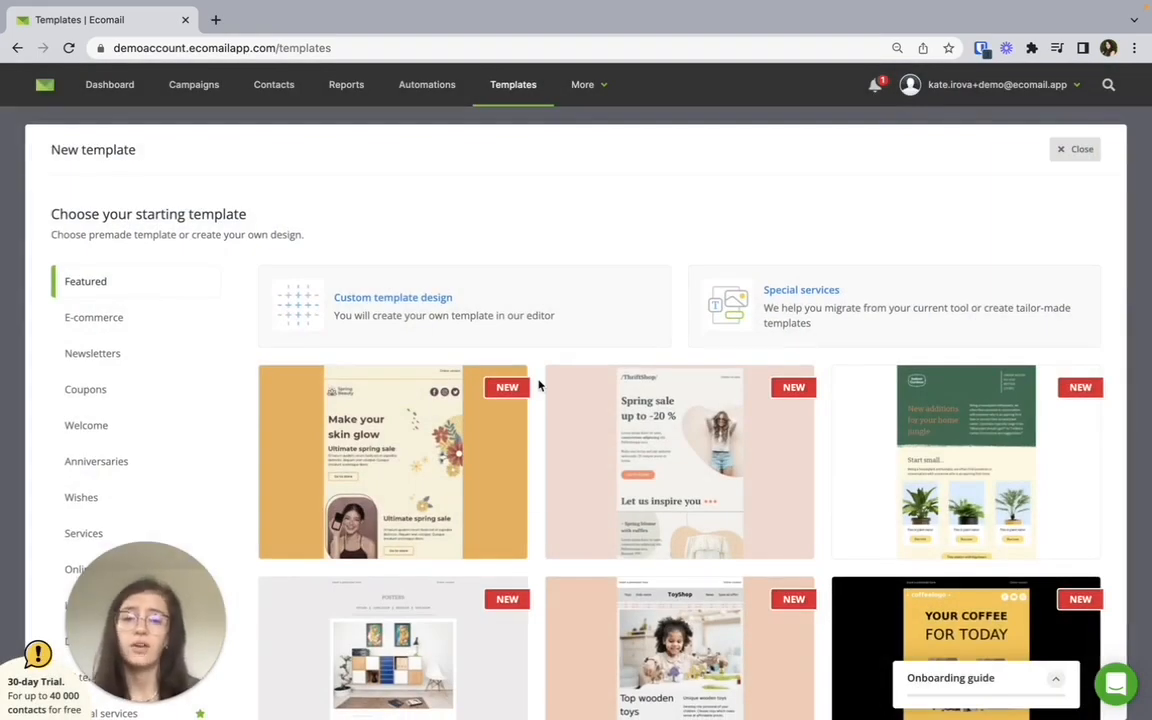
pyautogui.scroll(-5, 538, 385)
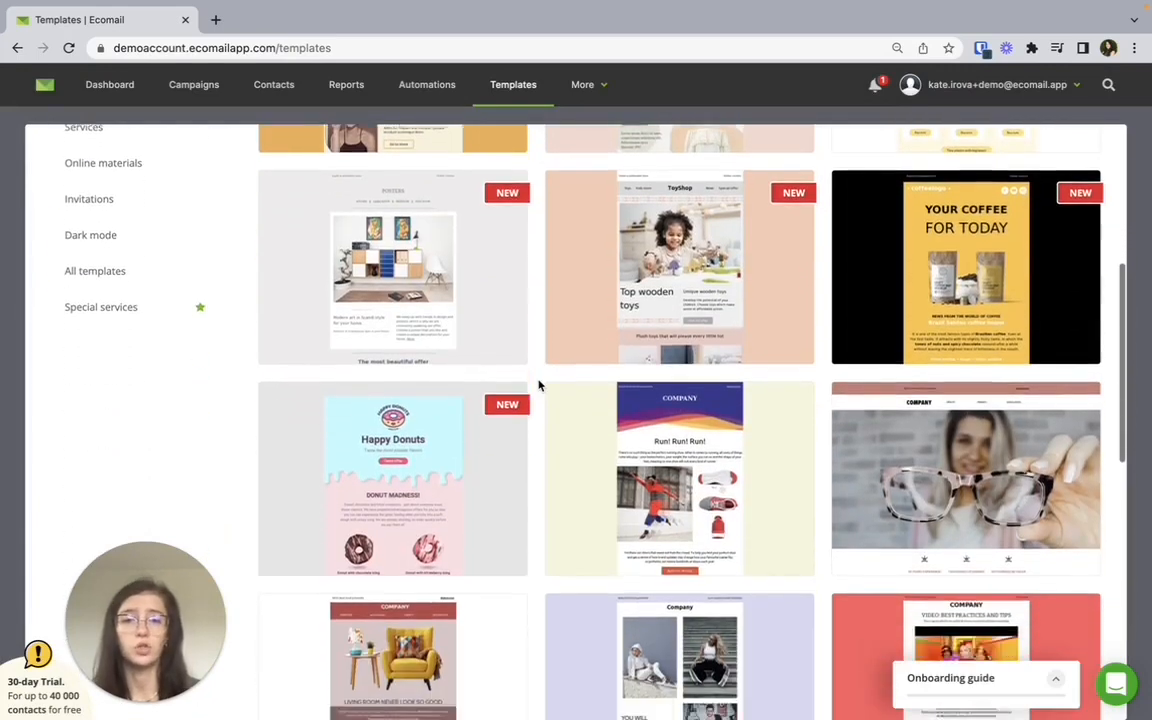
pyautogui.scroll(6, 538, 385)
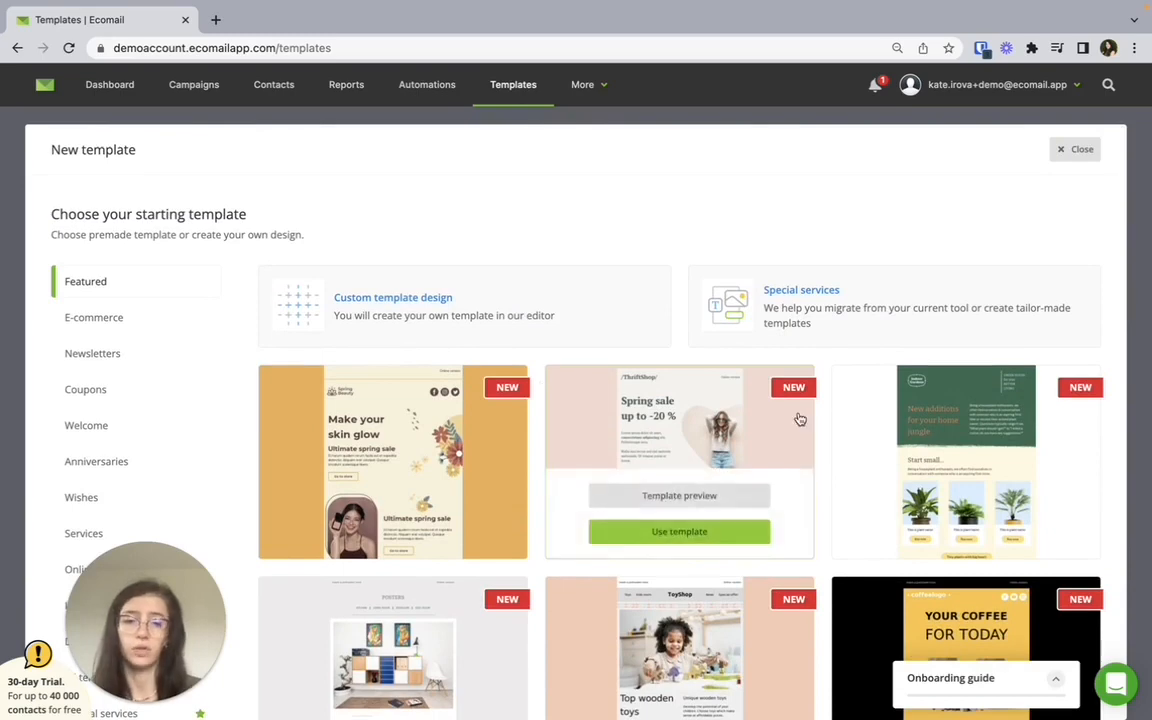
# Preview the whole "New additions for your home jungle" plant template, and close the preview.
pyautogui.click(890, 435)
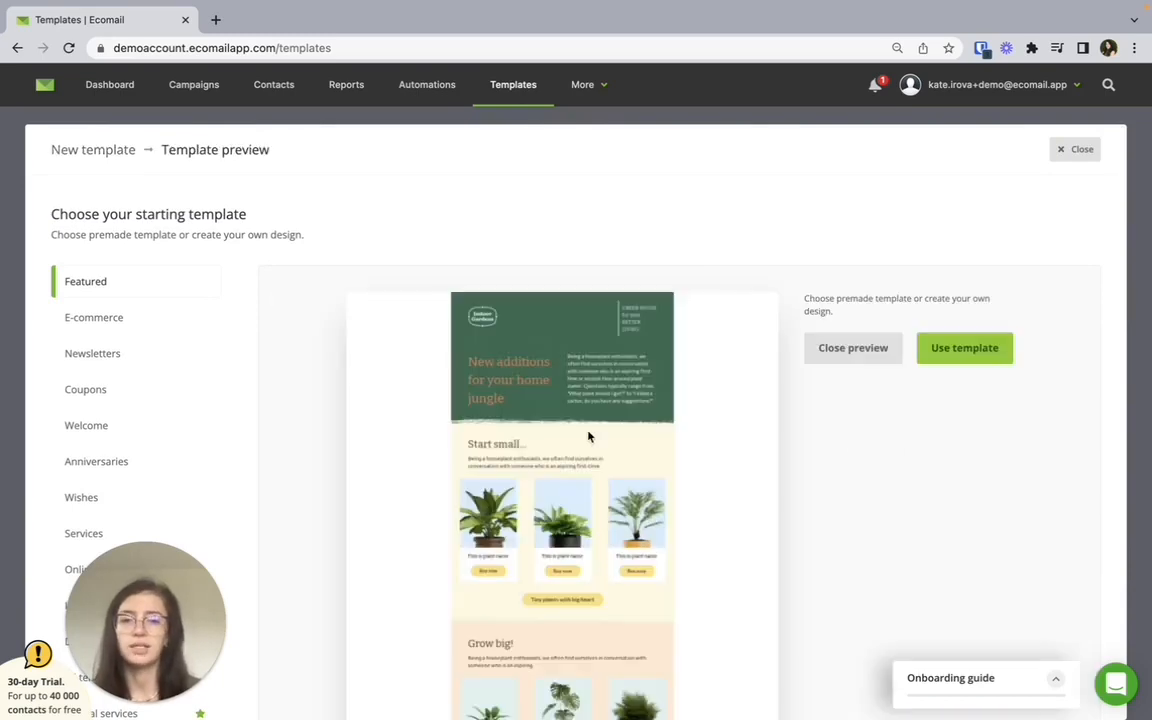
pyautogui.scroll(-1, 648, 447)
pyautogui.scroll(-7, 648, 449)
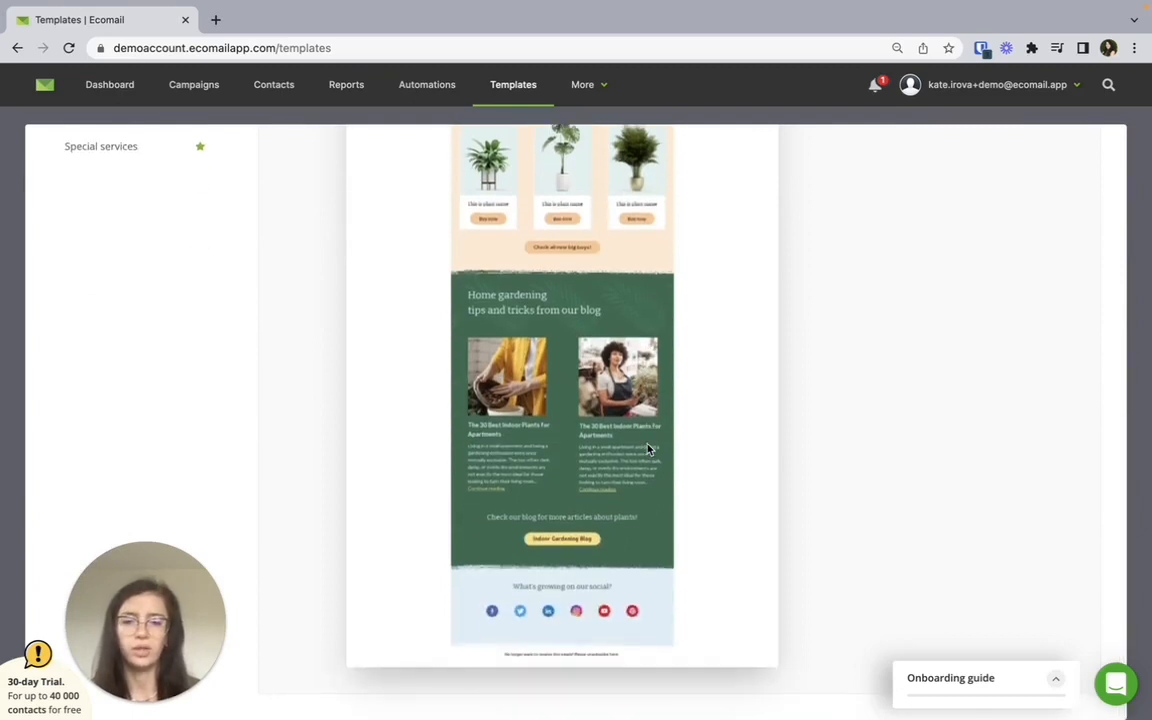
pyautogui.scroll(4, 648, 449)
pyautogui.scroll(3, 648, 449)
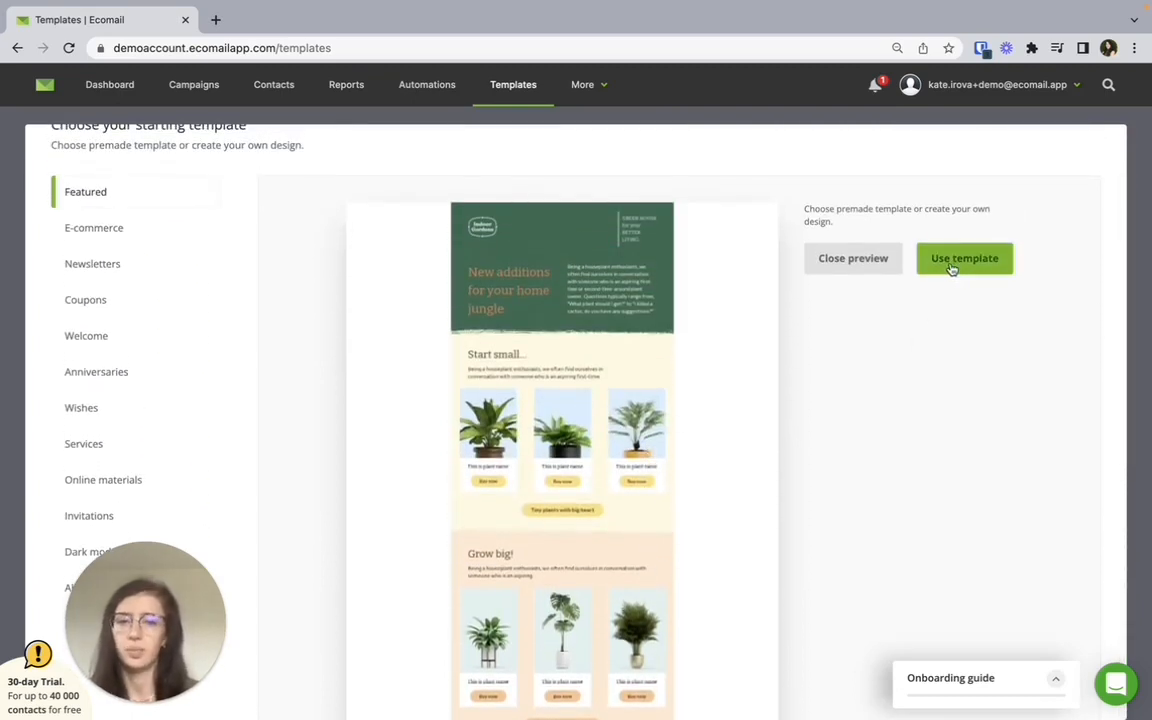
pyautogui.click(172, 186)
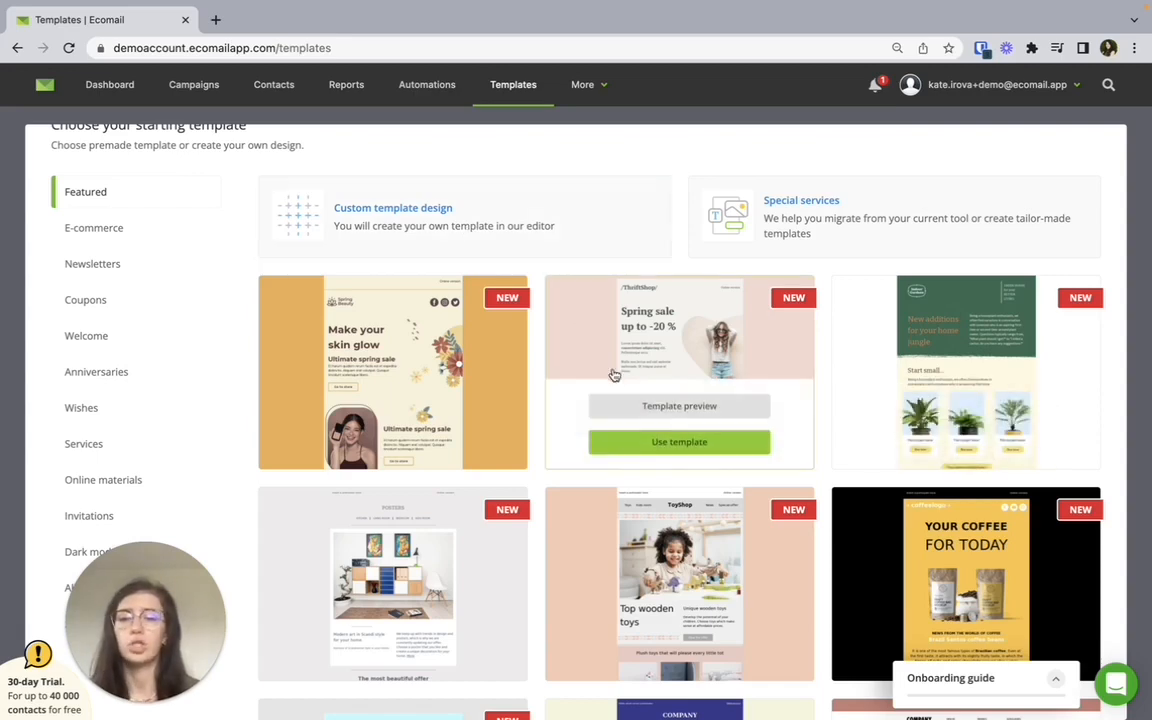
# Use the featured "New additions for your home jungle" template as the starting design.
pyautogui.scroll(-1, 537, 375)
pyautogui.scroll(-3, 537, 375)
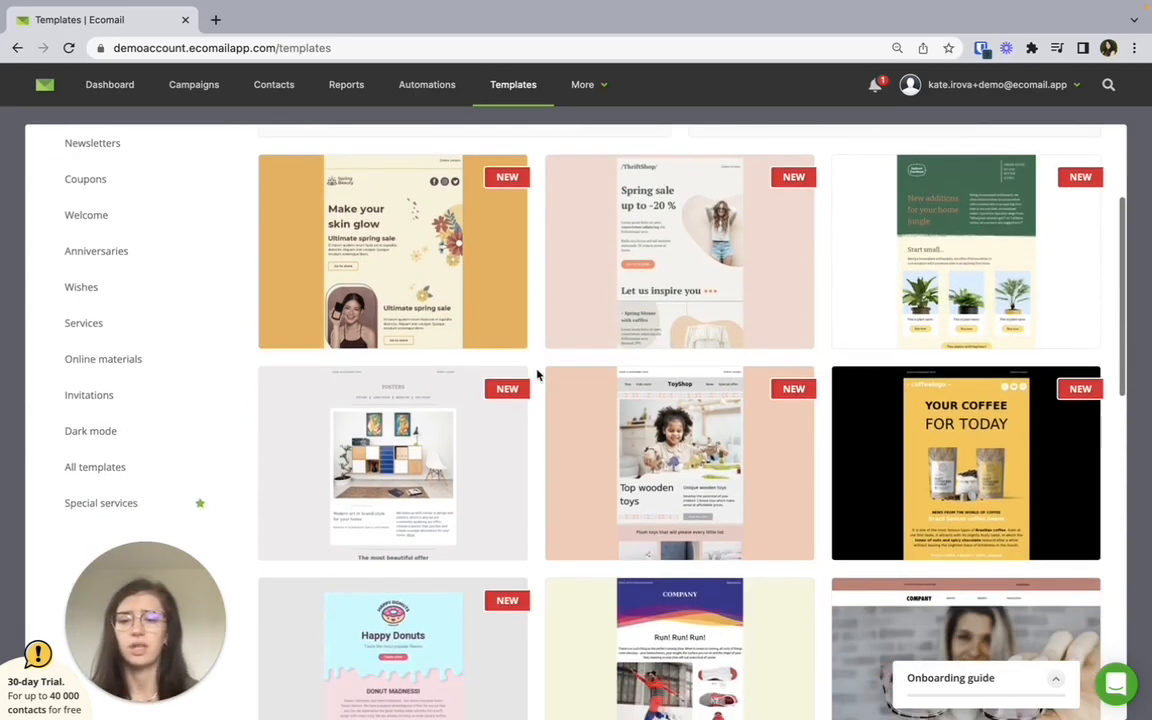
pyautogui.scroll(3, 537, 375)
pyautogui.scroll(1, 537, 375)
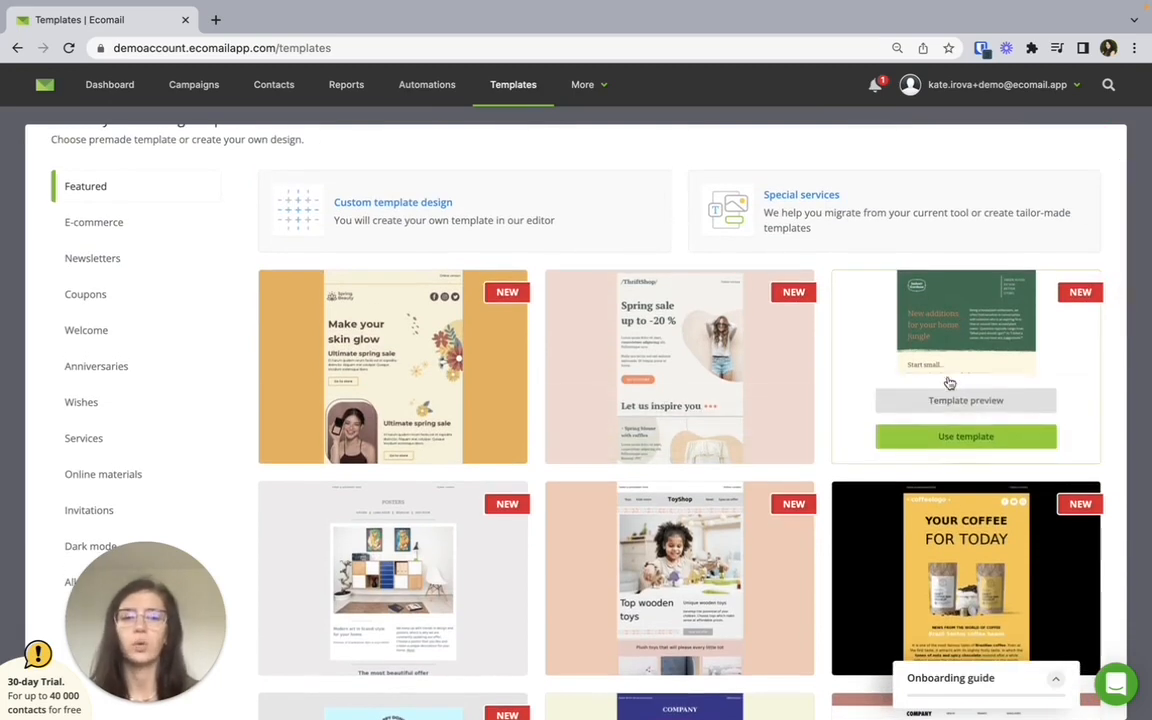
pyautogui.click(944, 437)
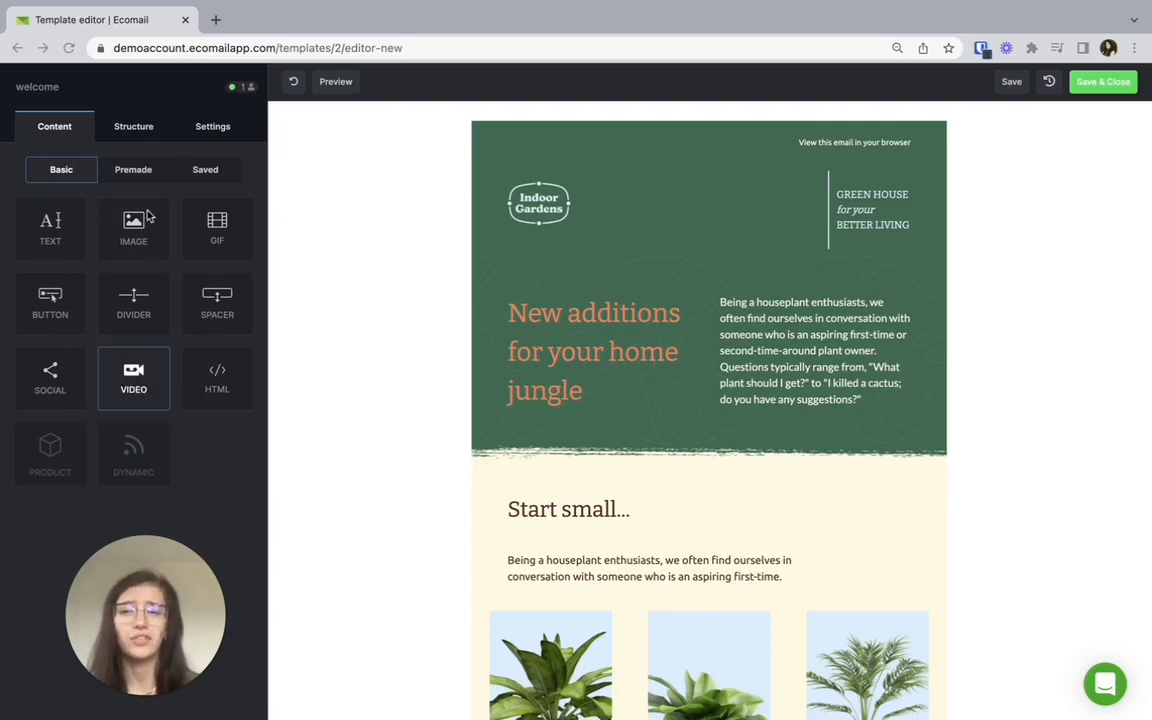
# Review the available column structures and the email's general settings for preheader, width, colors and fonts.
pyautogui.click(132, 127)
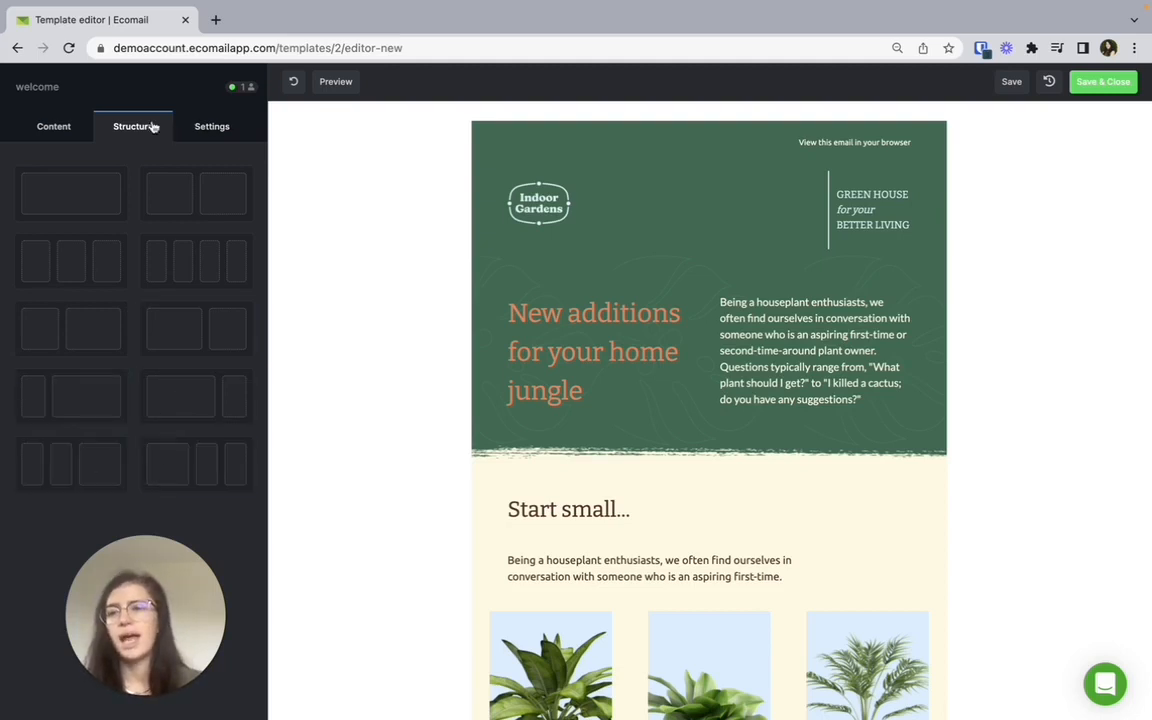
pyautogui.click(212, 126)
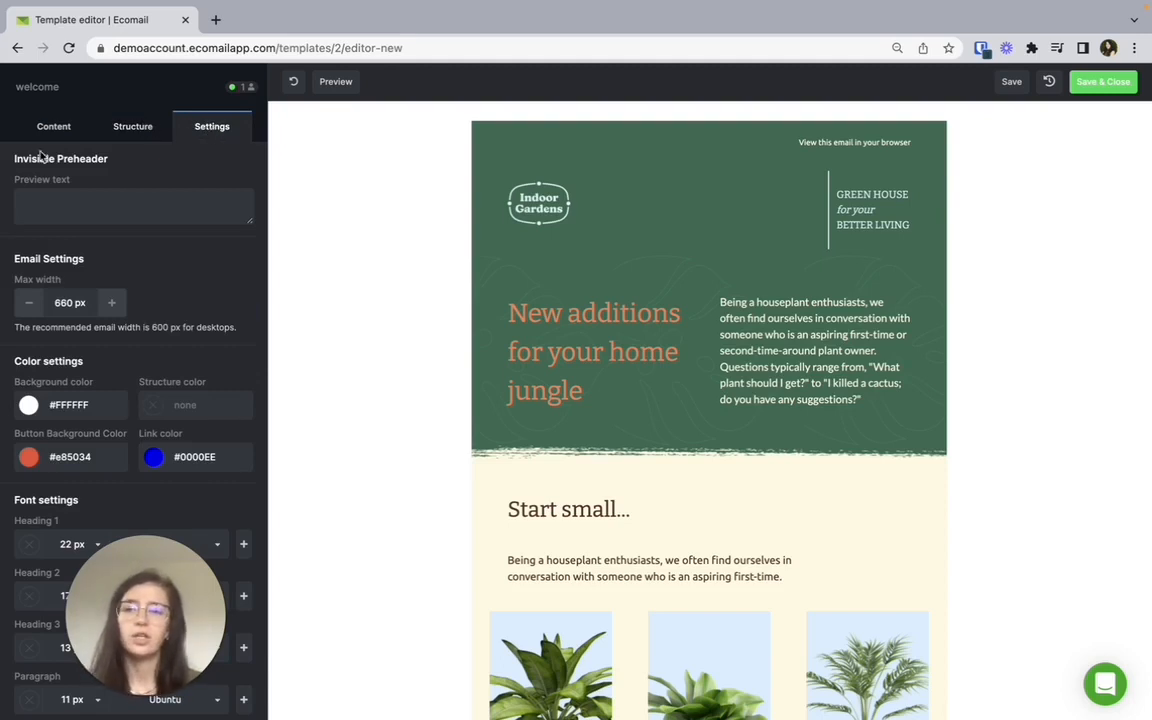
pyautogui.moveTo(15, 158); pyautogui.dragTo(122, 163)
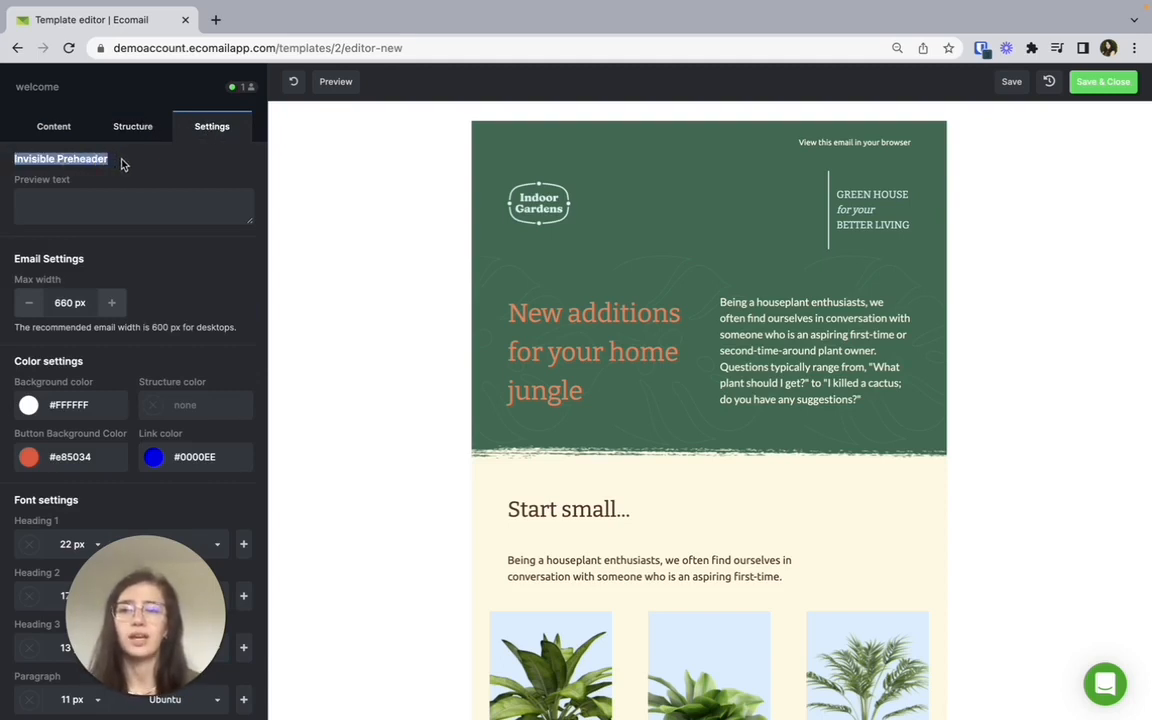
pyautogui.click(122, 165)
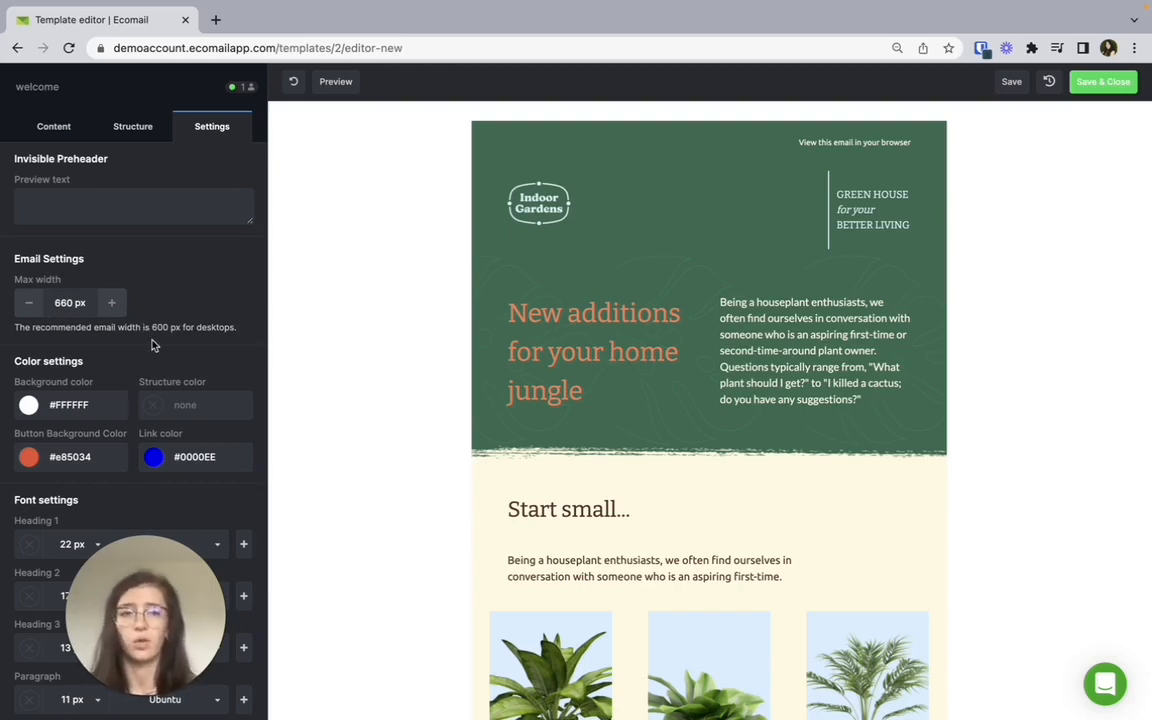
pyautogui.scroll(-2, 152, 342)
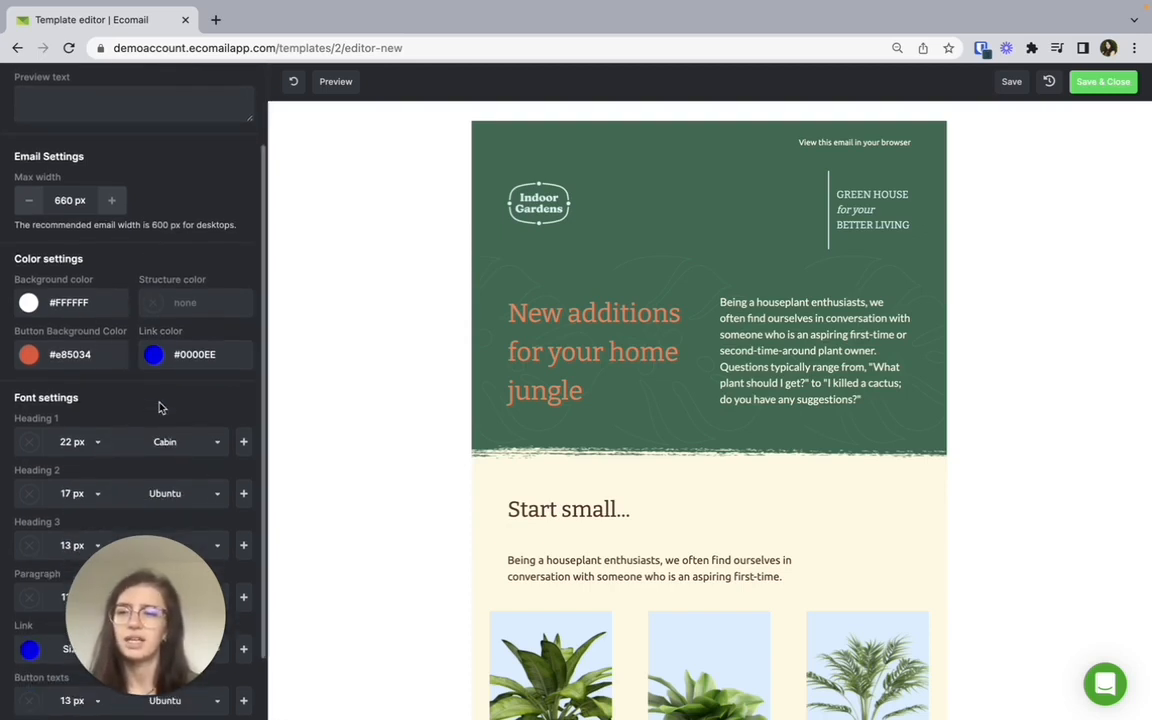
pyautogui.scroll(-2, 158, 407)
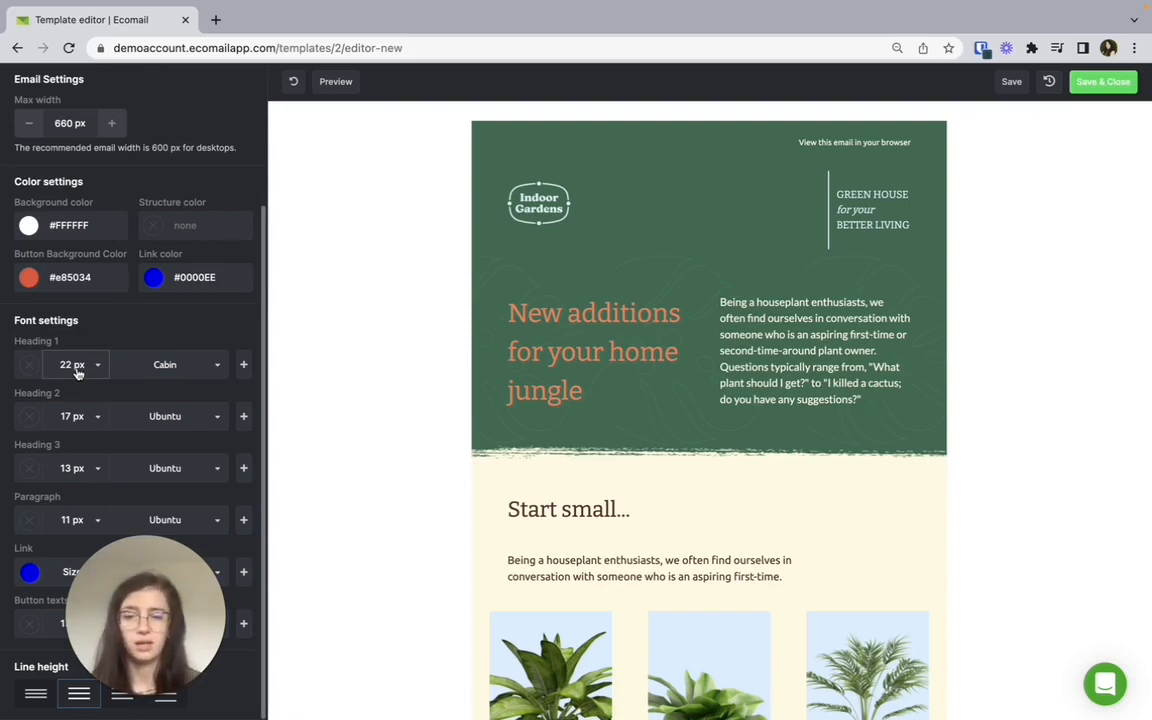
pyautogui.scroll(3, 141, 375)
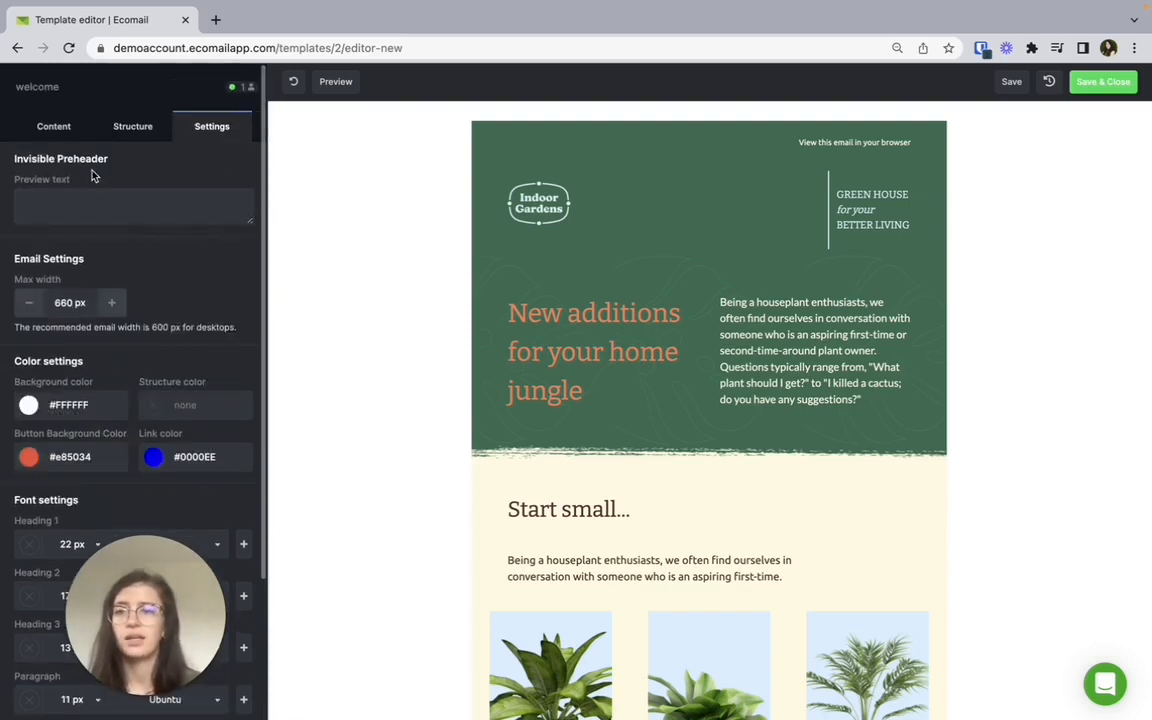
# Look through the basic content blocks, the premade Header and E-commerce blocks, and the saved blocks.
pyautogui.click(57, 127)
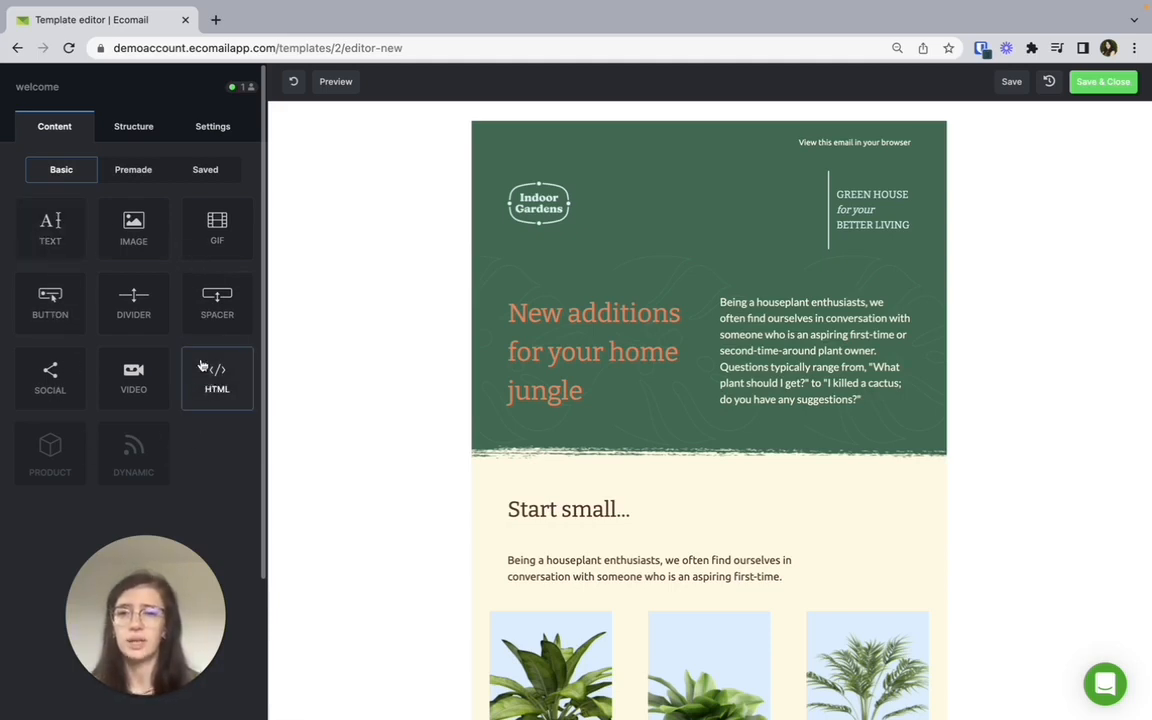
pyautogui.click(140, 174)
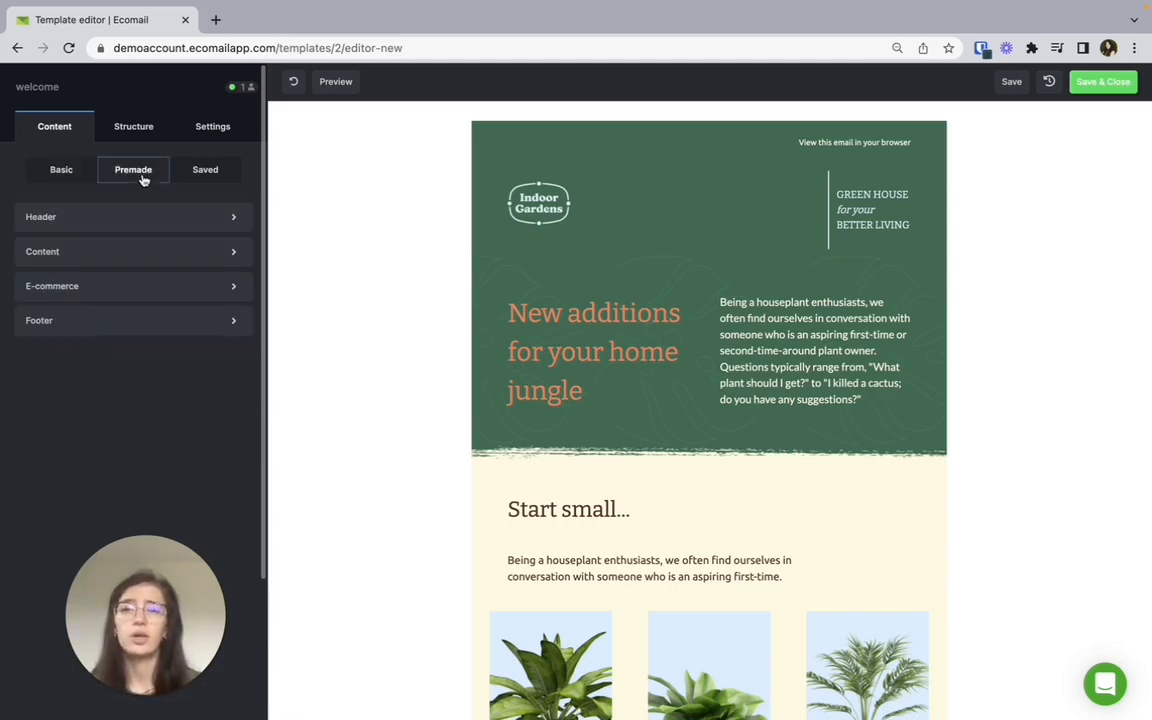
pyautogui.click(56, 222)
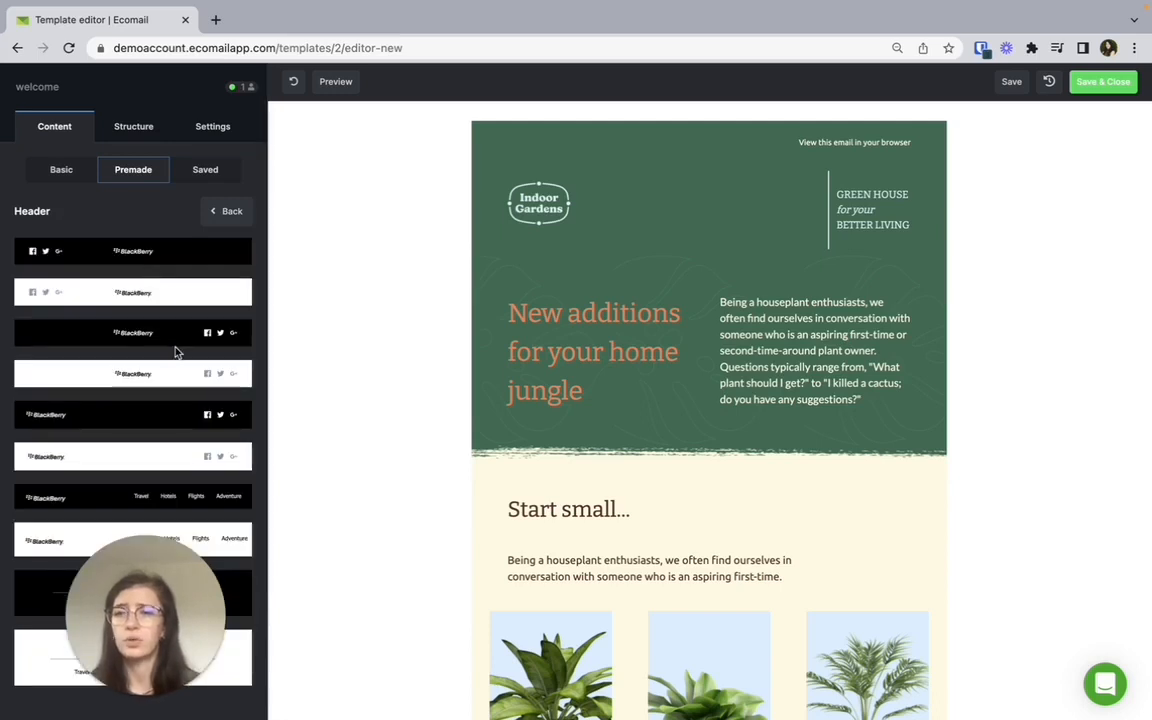
pyautogui.click(226, 211)
pyautogui.click(170, 290)
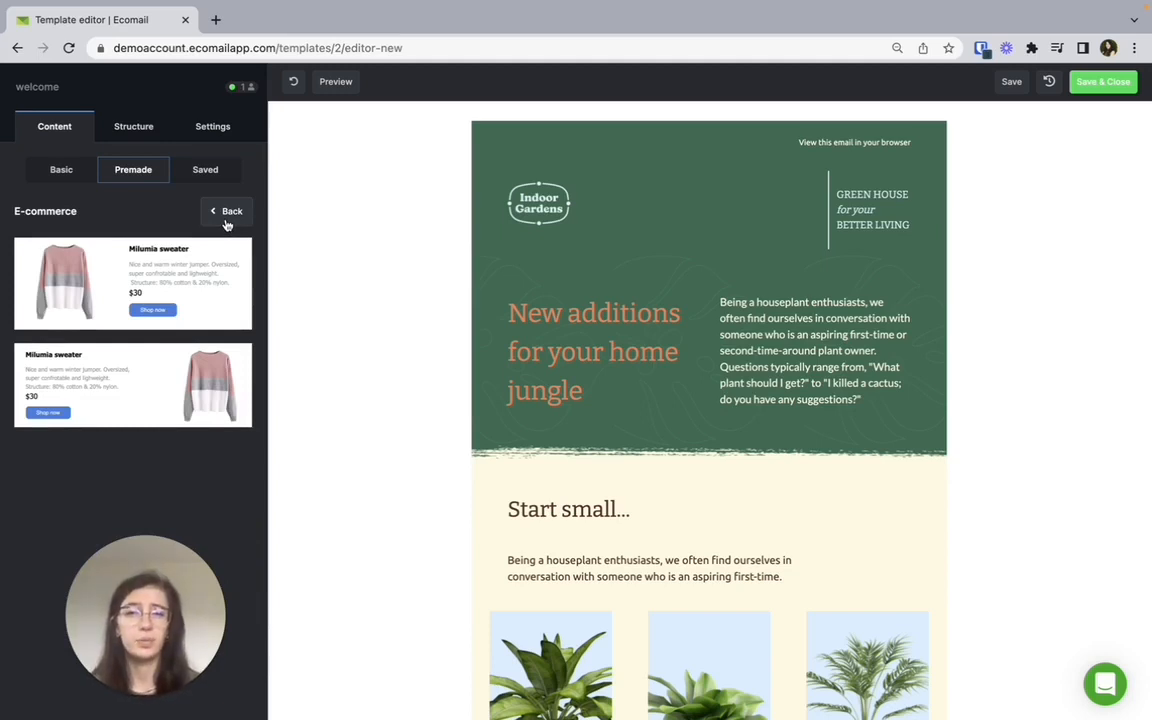
pyautogui.click(227, 213)
pyautogui.click(207, 176)
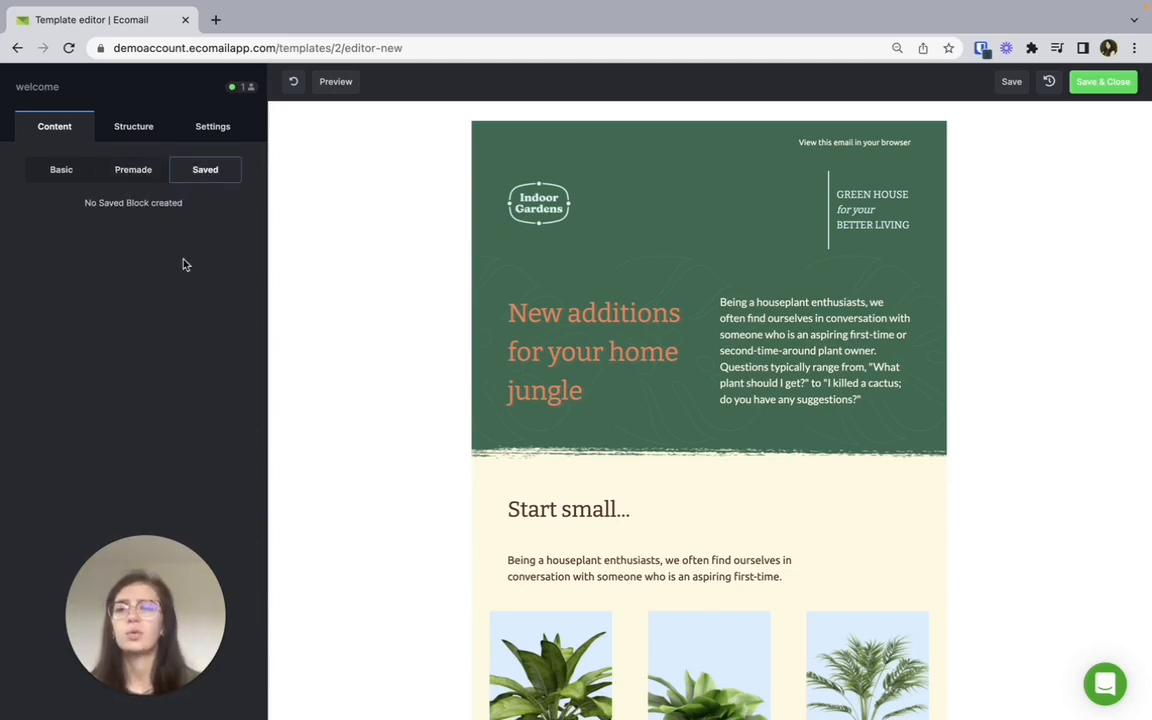
# Save the two-column "New additions for your home jungle" structure as a reusable block named 123, and show the saved blocks.
pyautogui.click(398, 360)
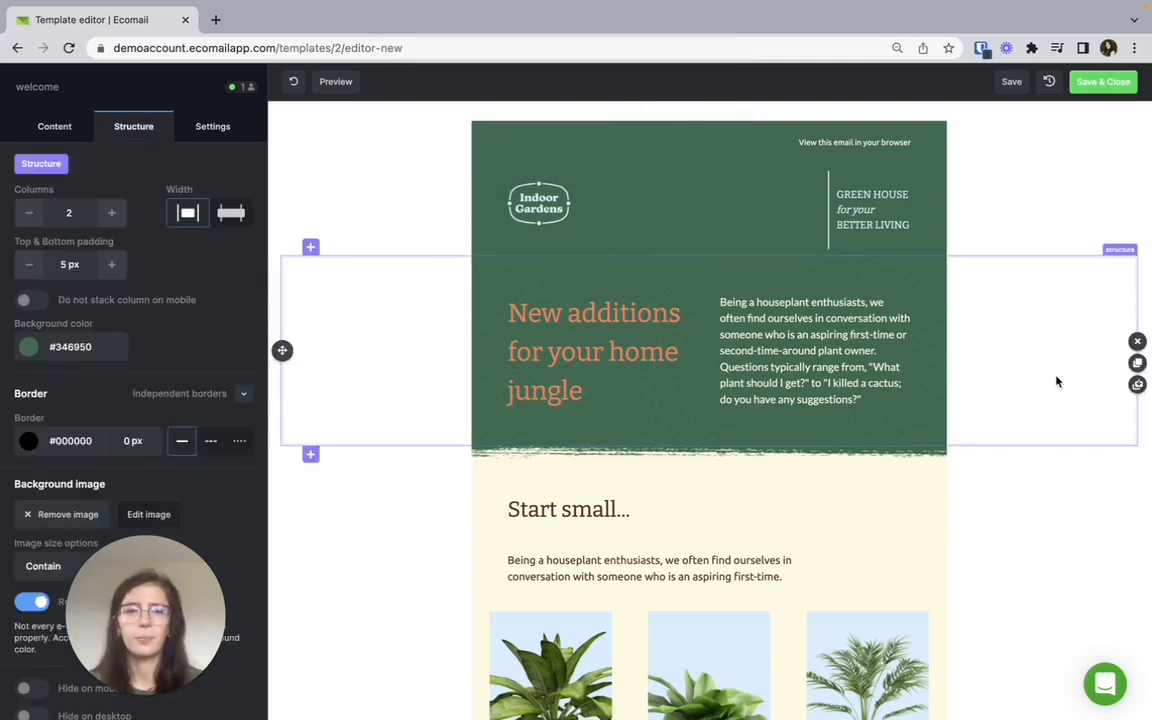
pyautogui.click(1137, 384)
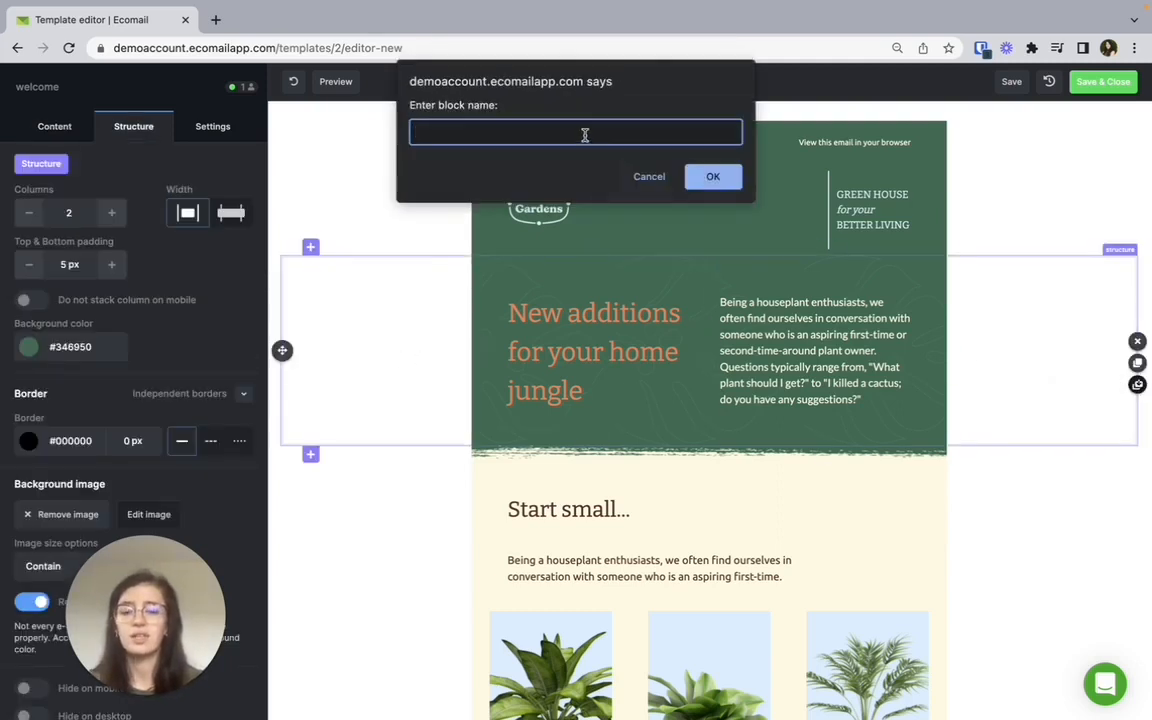
pyautogui.write('123')
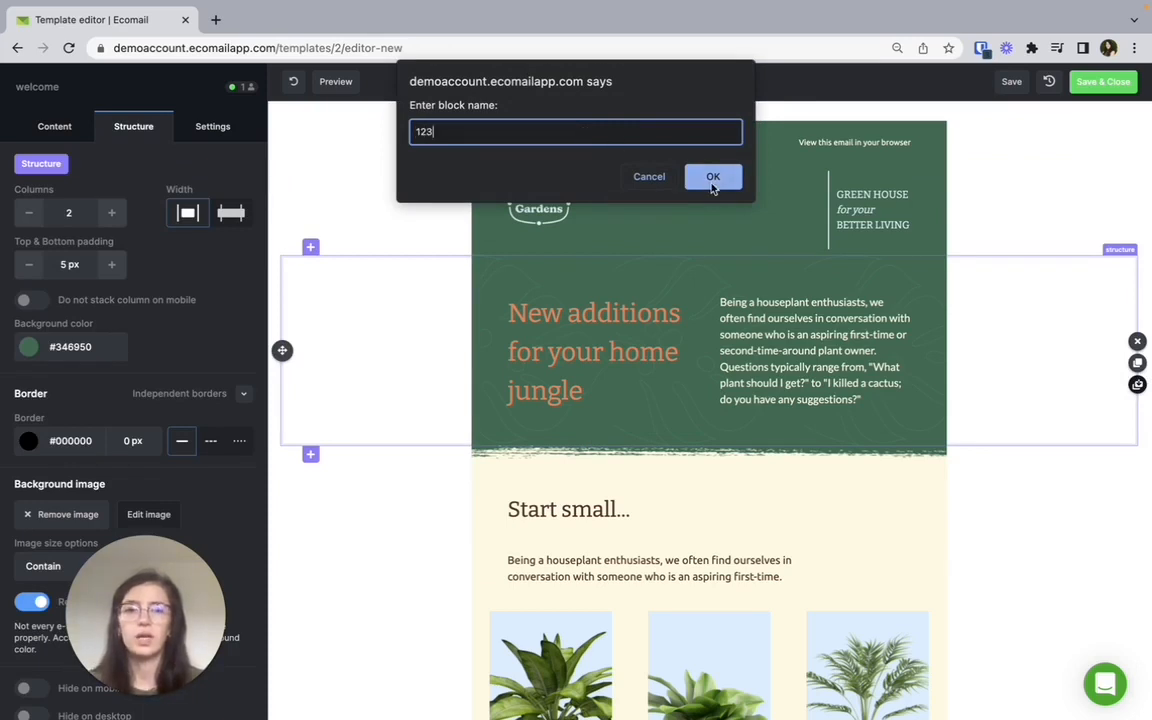
pyautogui.click(713, 176)
pyautogui.click(55, 127)
pyautogui.click(207, 171)
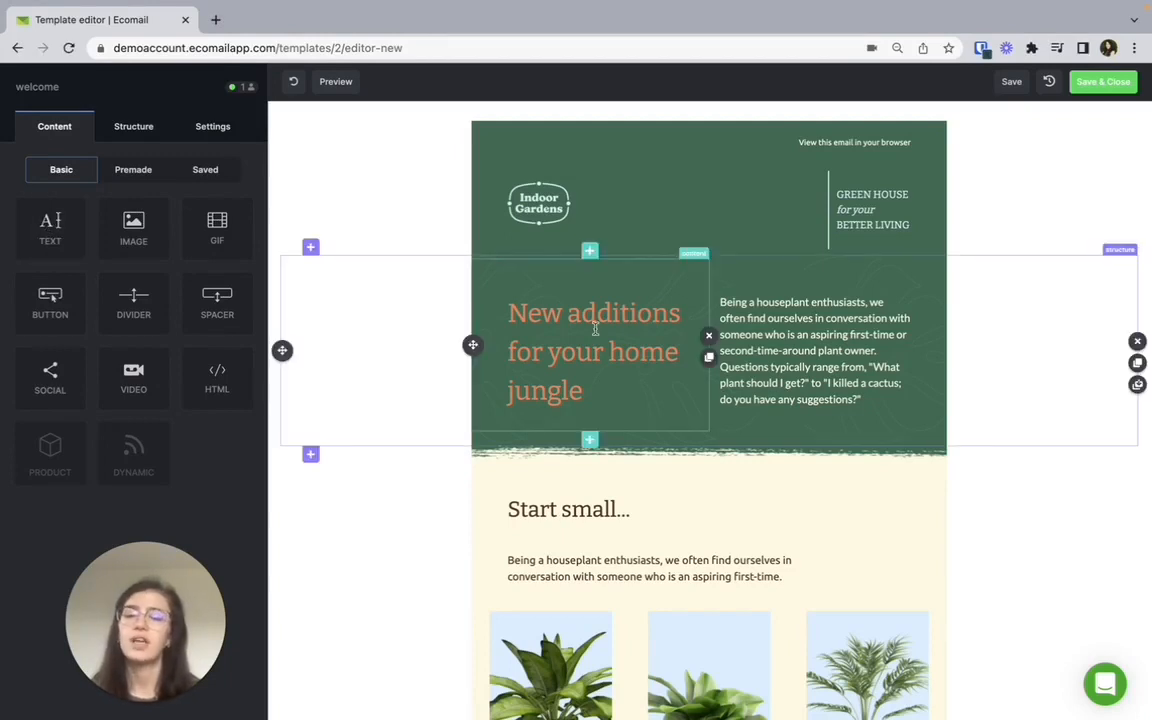
# Try out a text block styled as Heading 1 above the "New additions for your home jungle" heading, and remove it.
pyautogui.scroll(-3, 778, 322)
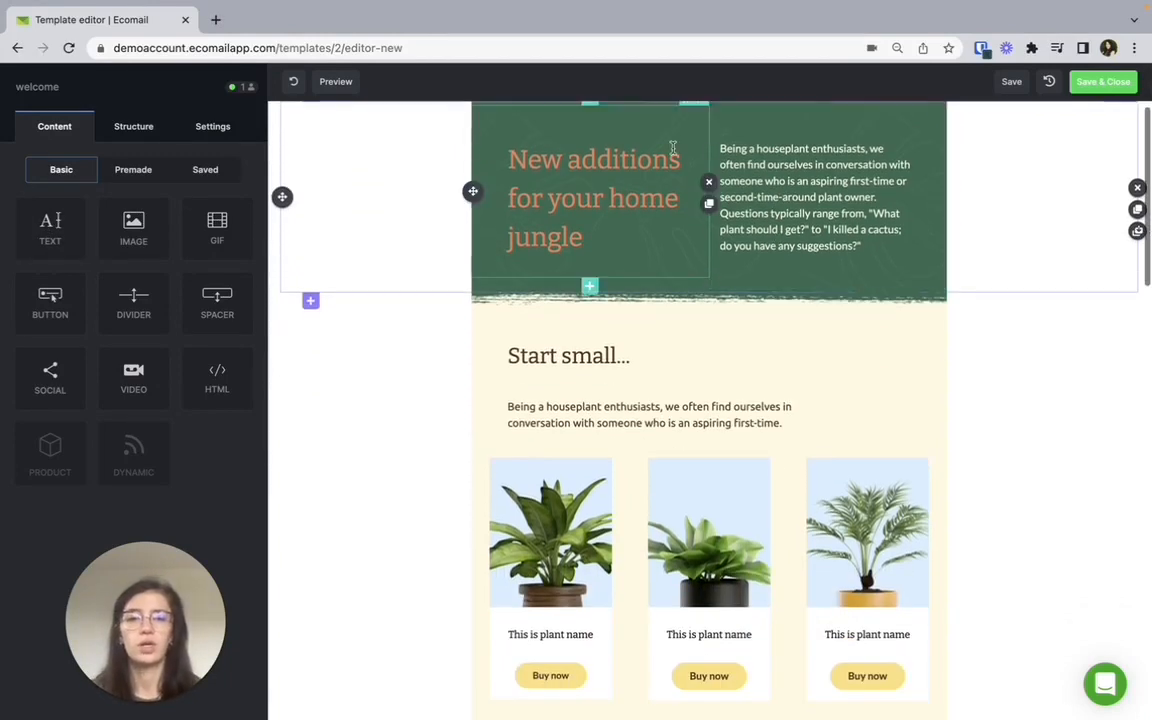
pyautogui.scroll(3, 586, 322)
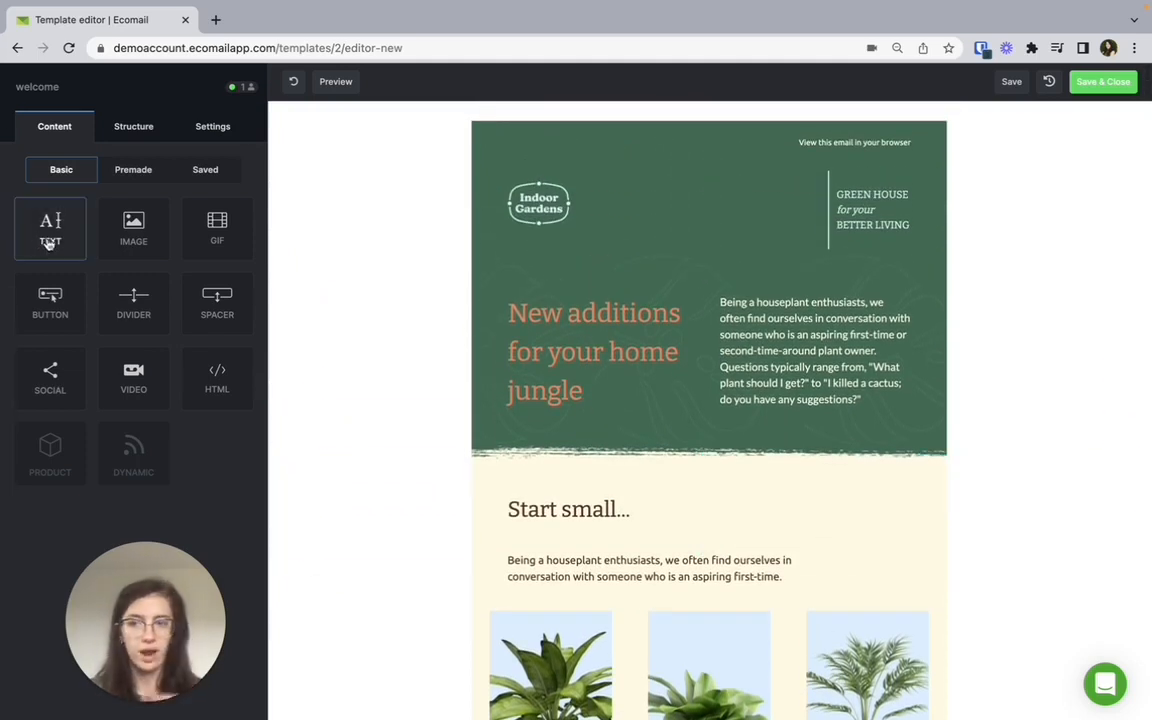
pyautogui.moveTo(49, 243); pyautogui.dragTo(570, 300)
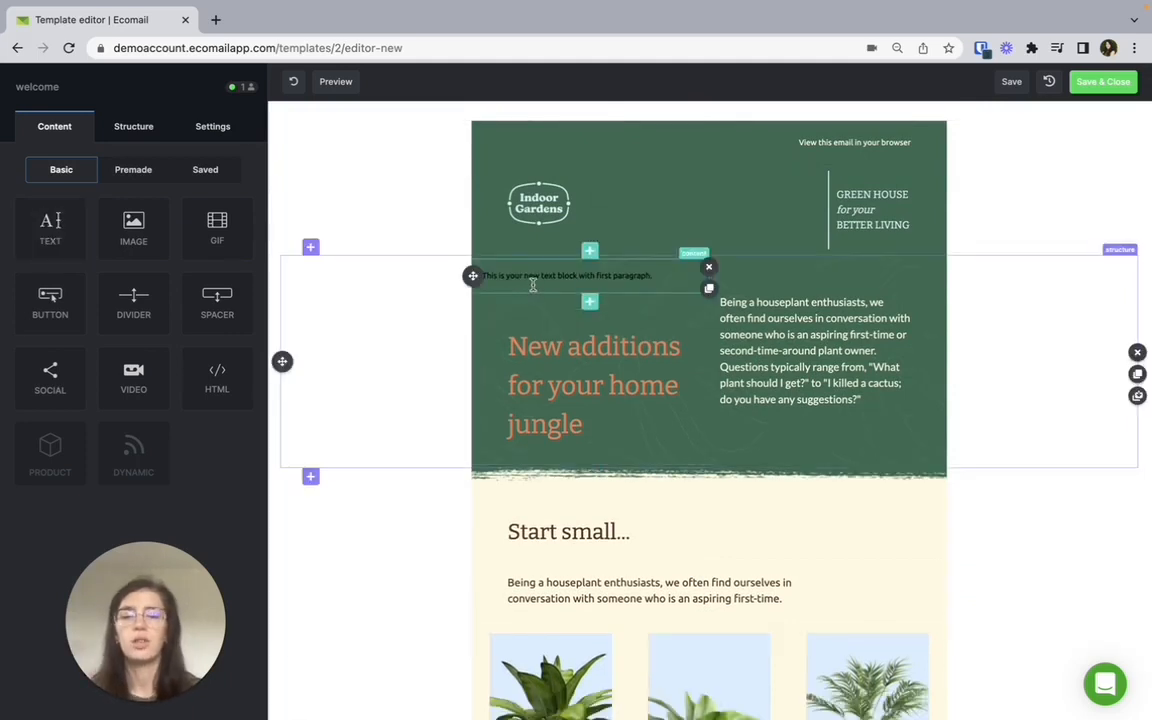
pyautogui.tripleClick(613, 276)
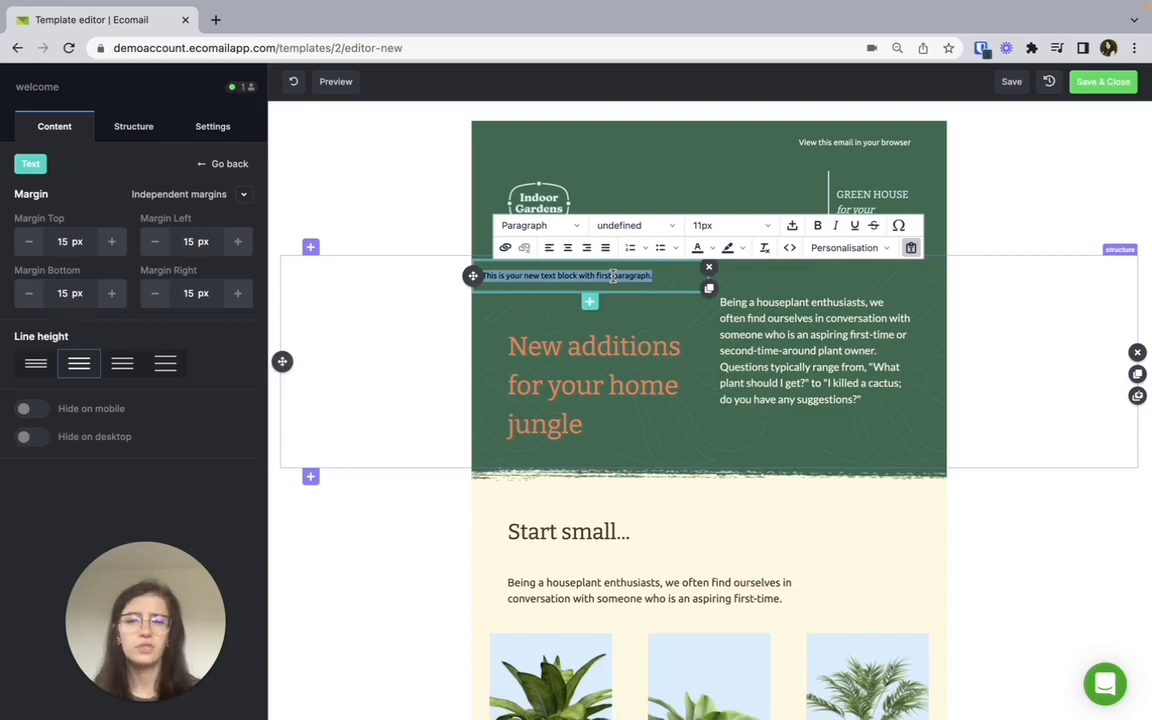
pyautogui.click(571, 226)
pyautogui.click(563, 277)
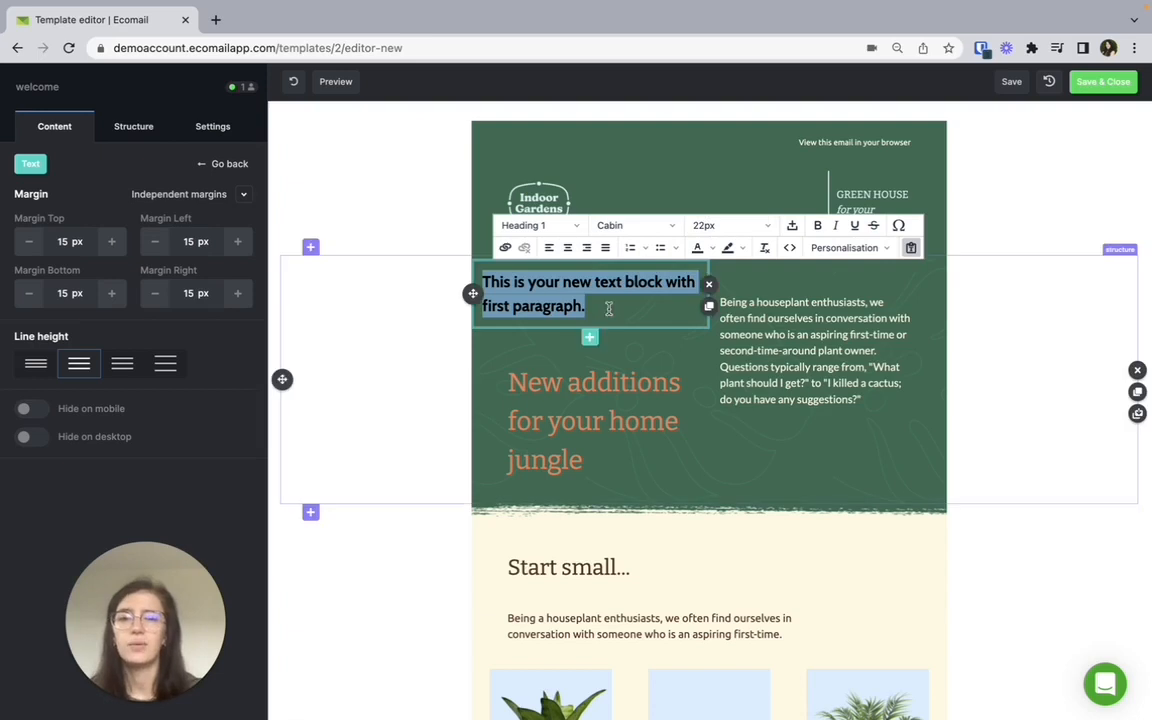
pyautogui.click(709, 284)
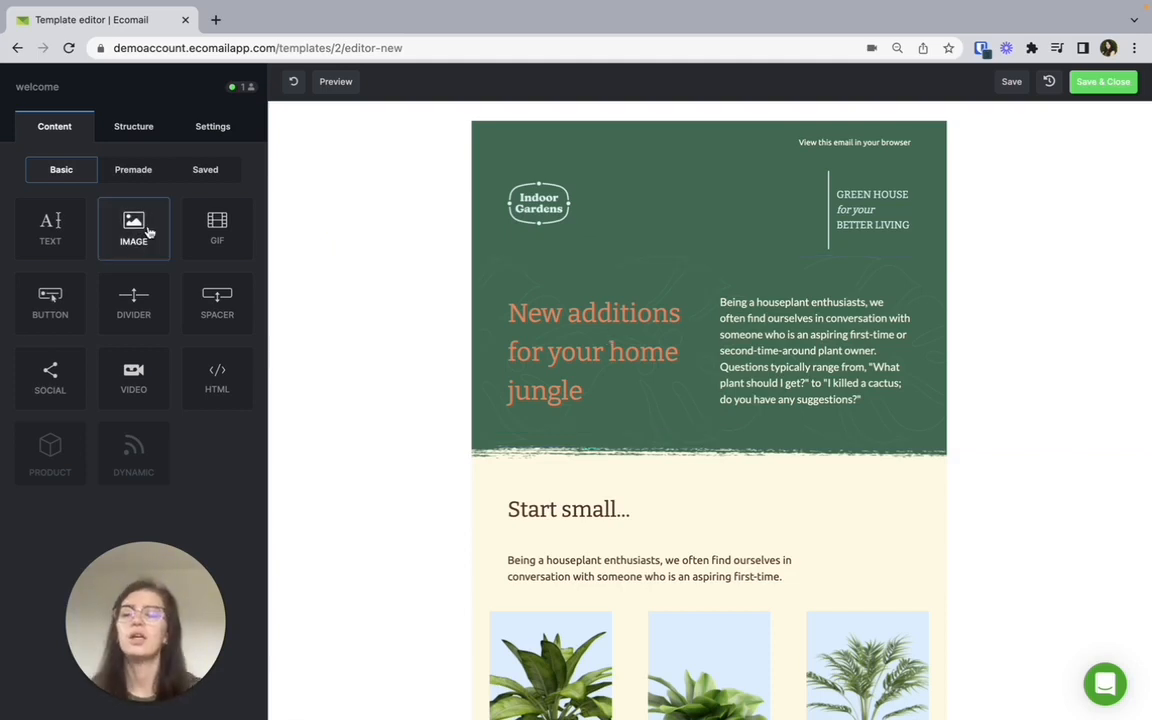
# Add an image block above the "New additions for your home jungle" heading and fill it with the uploaded Group 84.png.
pyautogui.moveTo(147, 232); pyautogui.dragTo(560, 300)
pyautogui.click(570, 310)
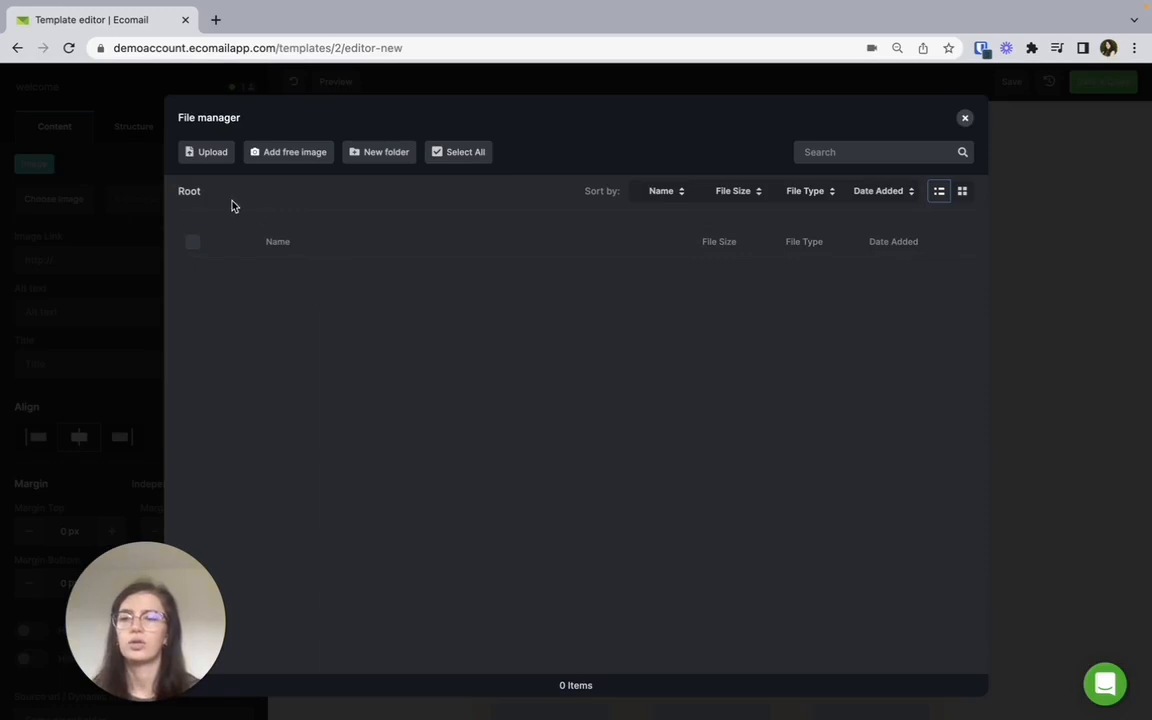
pyautogui.click(211, 155)
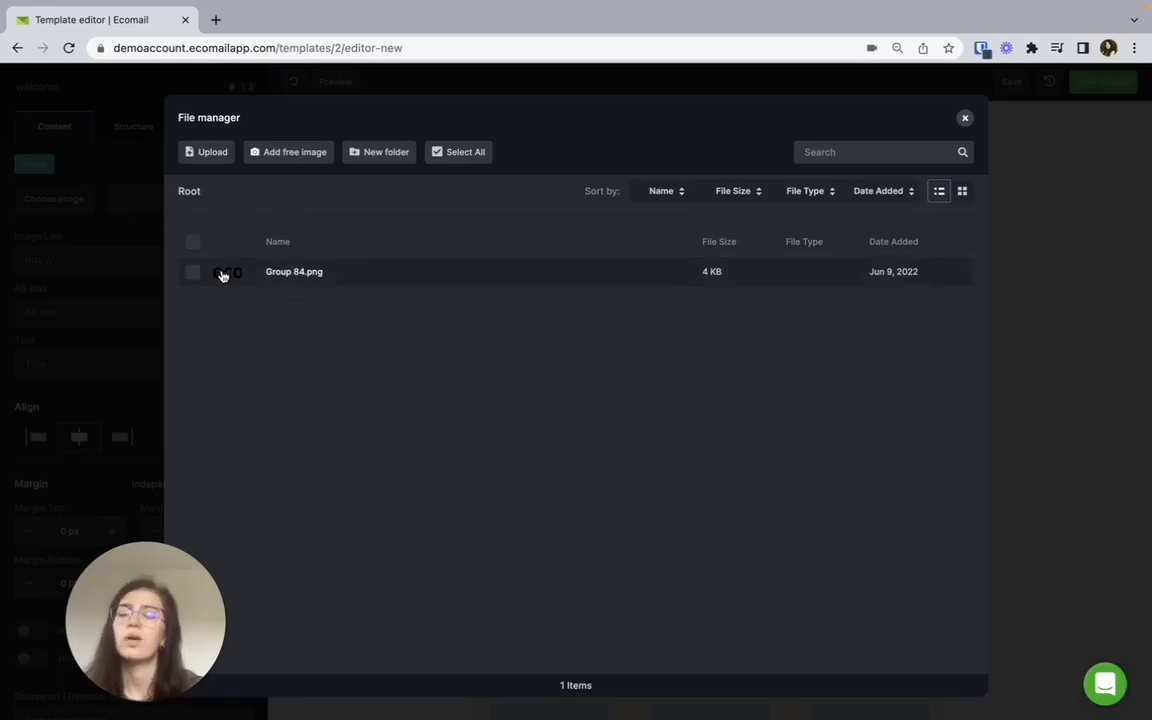
pyautogui.click(223, 276)
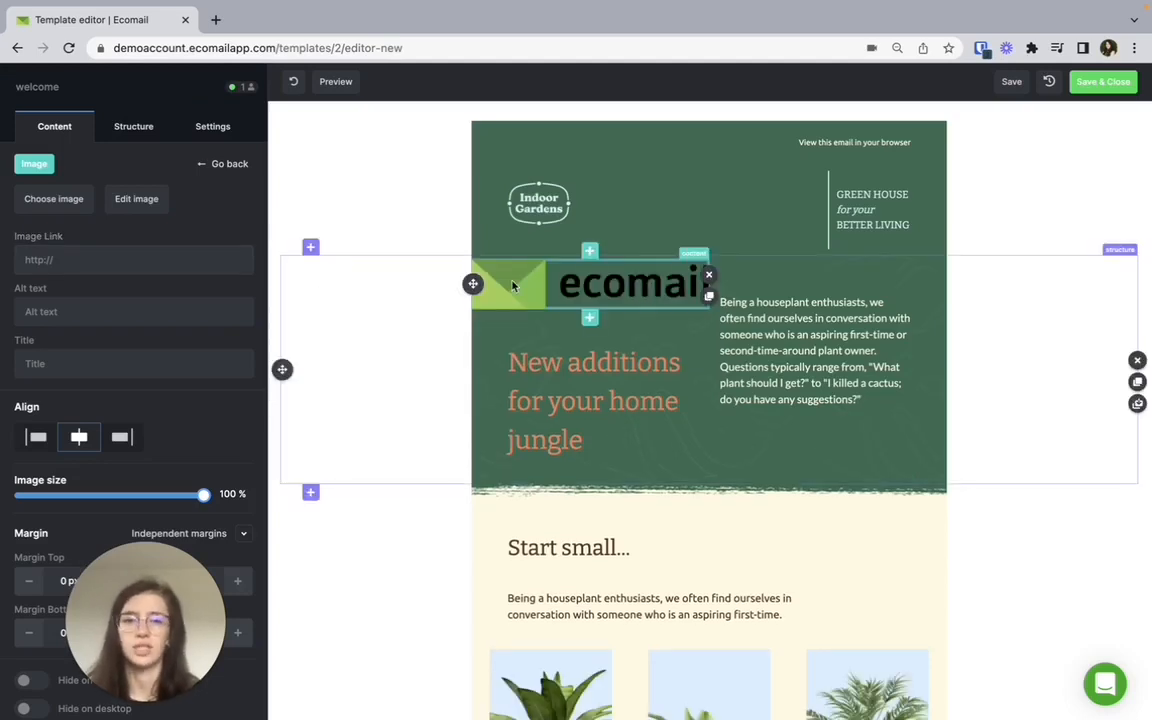
# Move the Ecomail logo image above the houseplant paragraph and insert below it a GIF found on GIPHY with "ofice".
pyautogui.moveTo(472, 284); pyautogui.dragTo(735, 284)
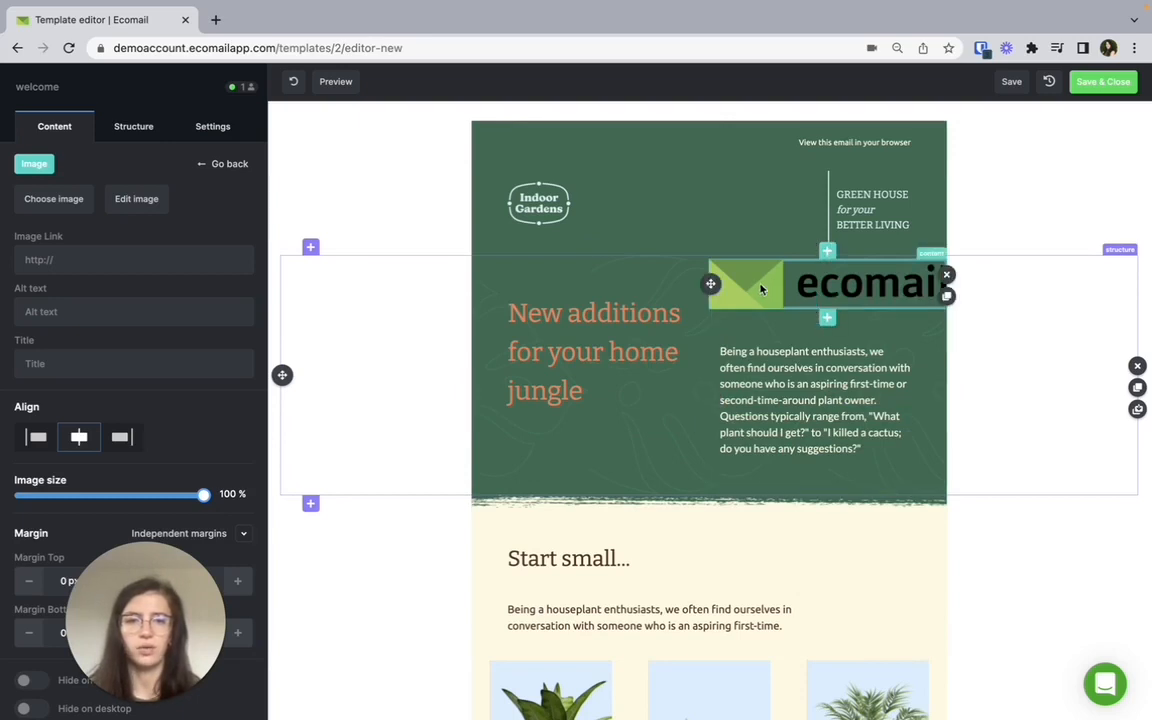
pyautogui.click(828, 313)
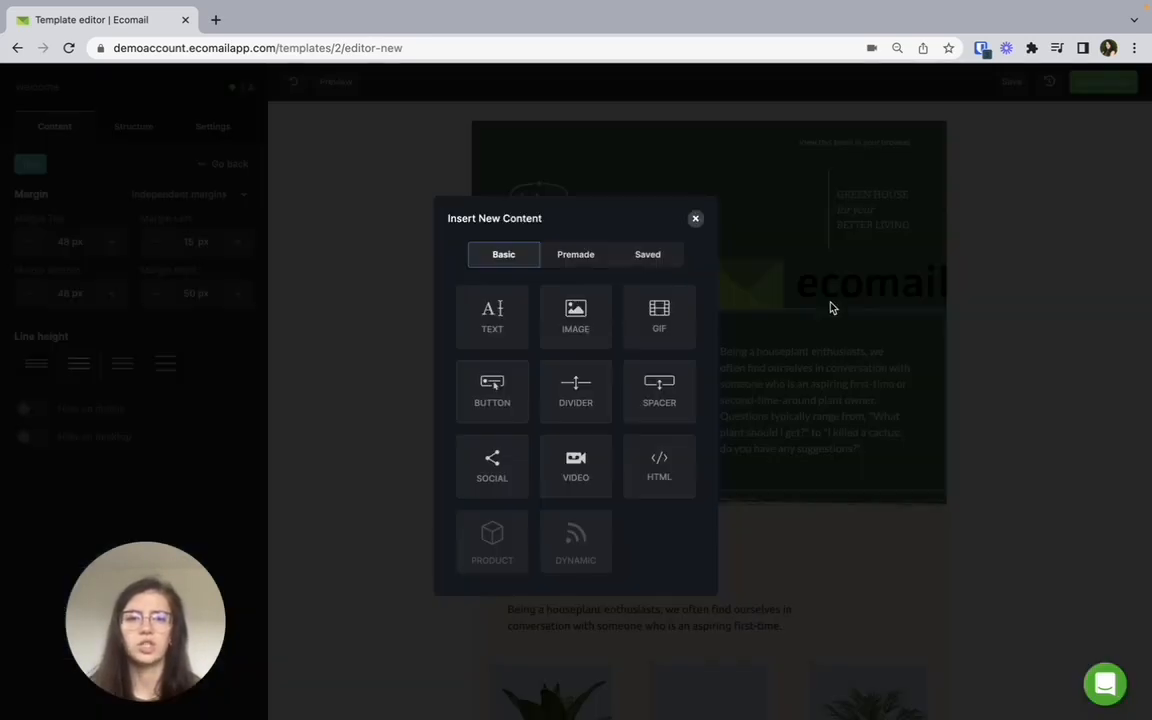
pyautogui.click(665, 311)
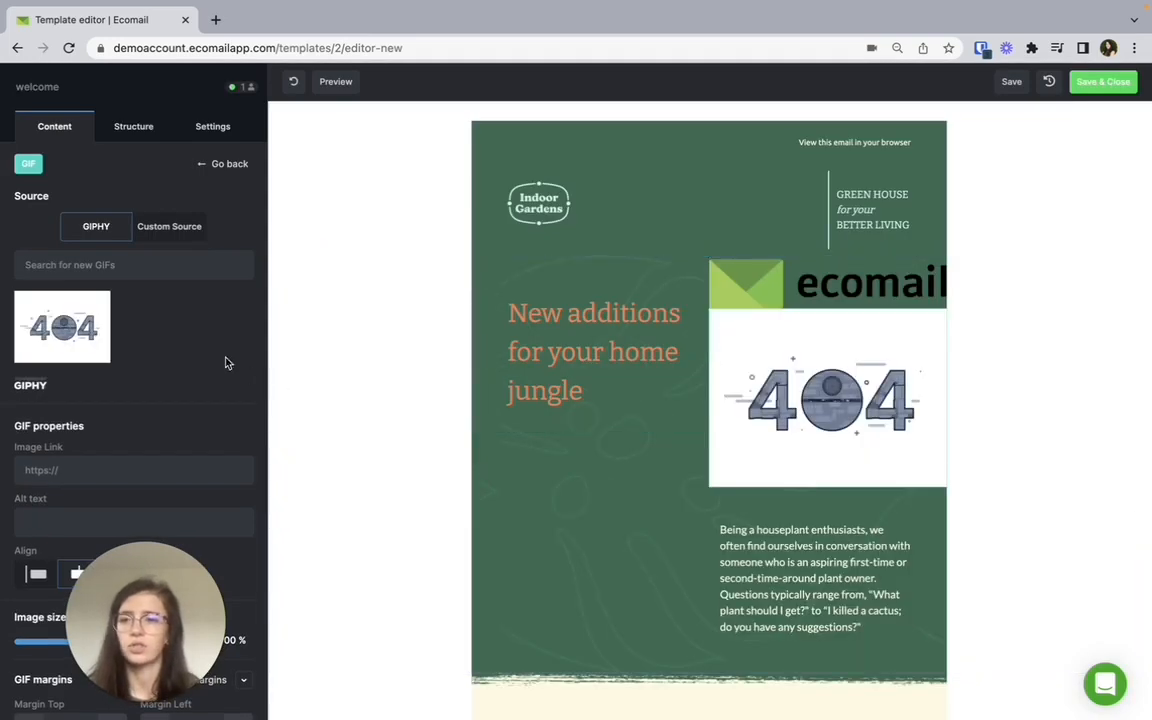
pyautogui.click(157, 266)
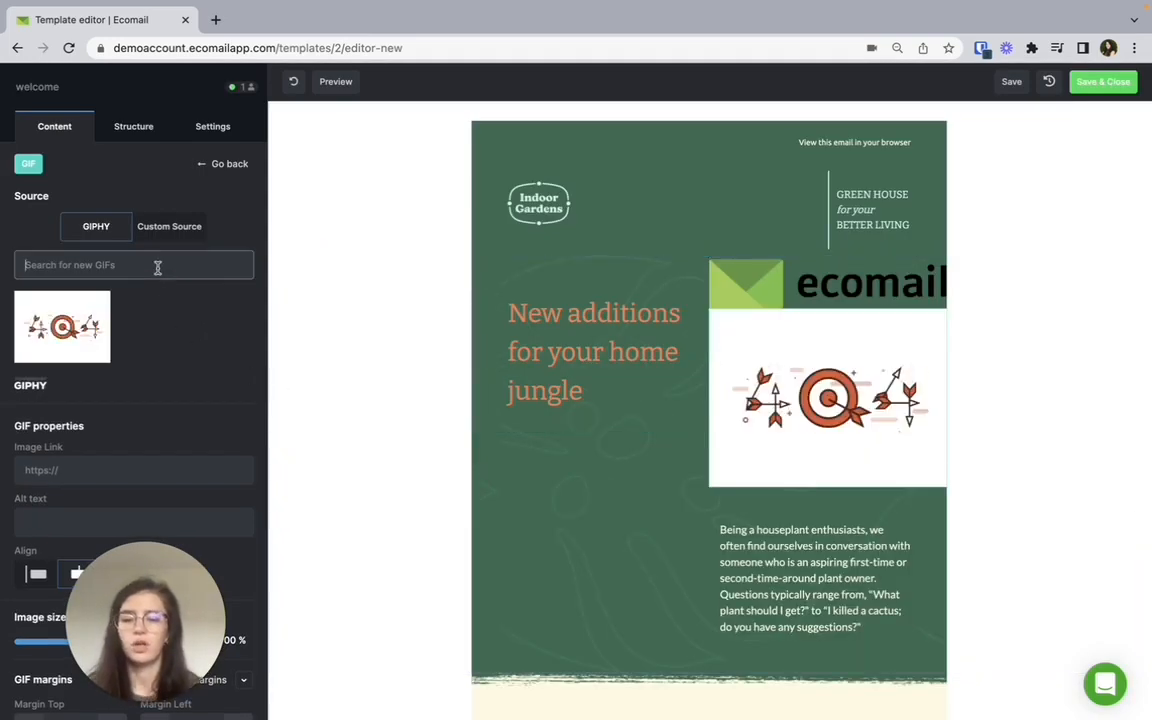
pyautogui.write('ofice')
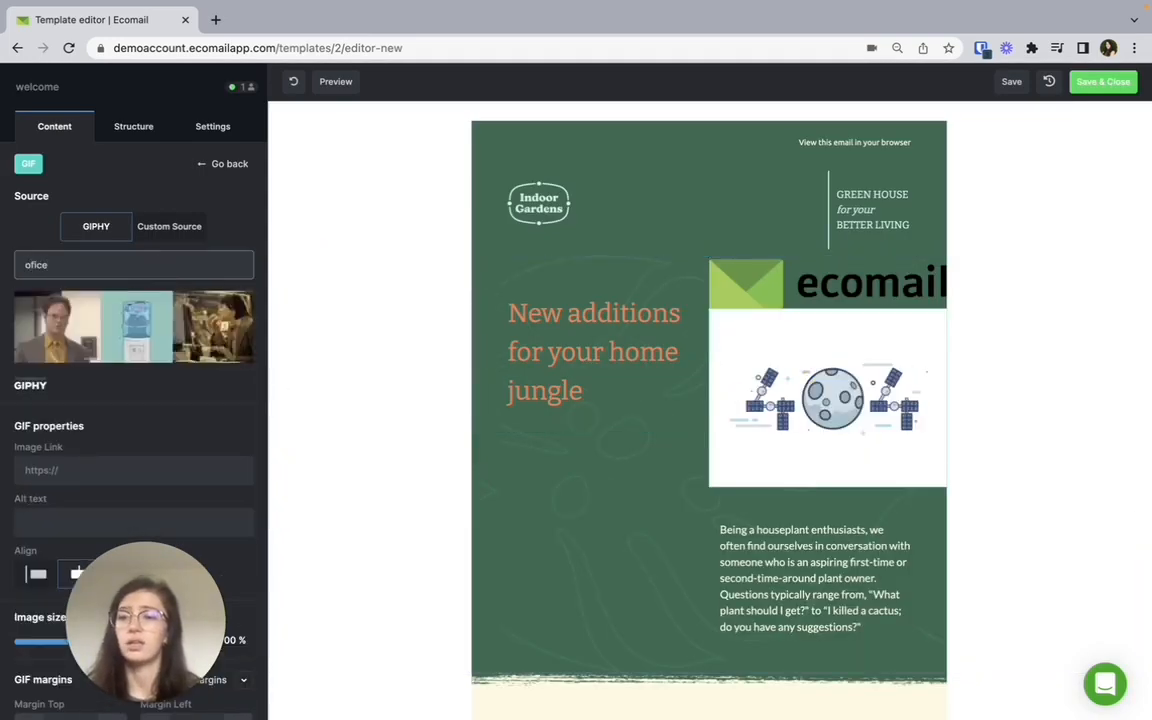
pyautogui.click(140, 348)
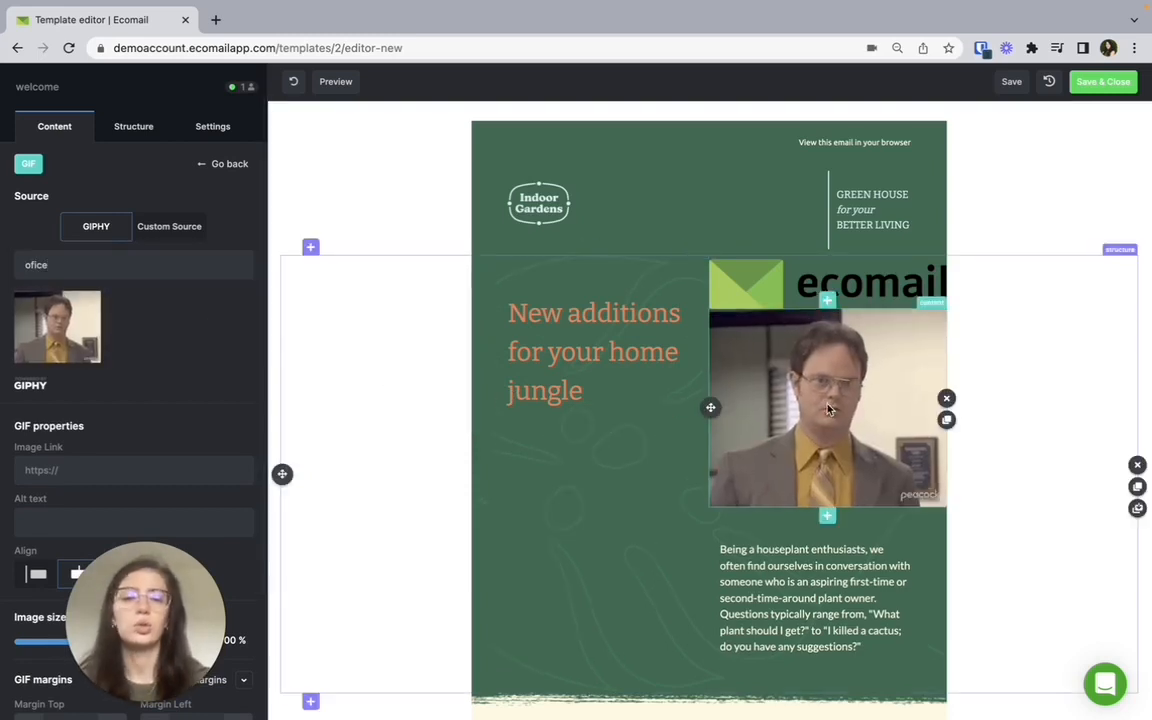
# Remove the GIF and the Ecomail logo image above the houseplant paragraph.
pyautogui.click(946, 399)
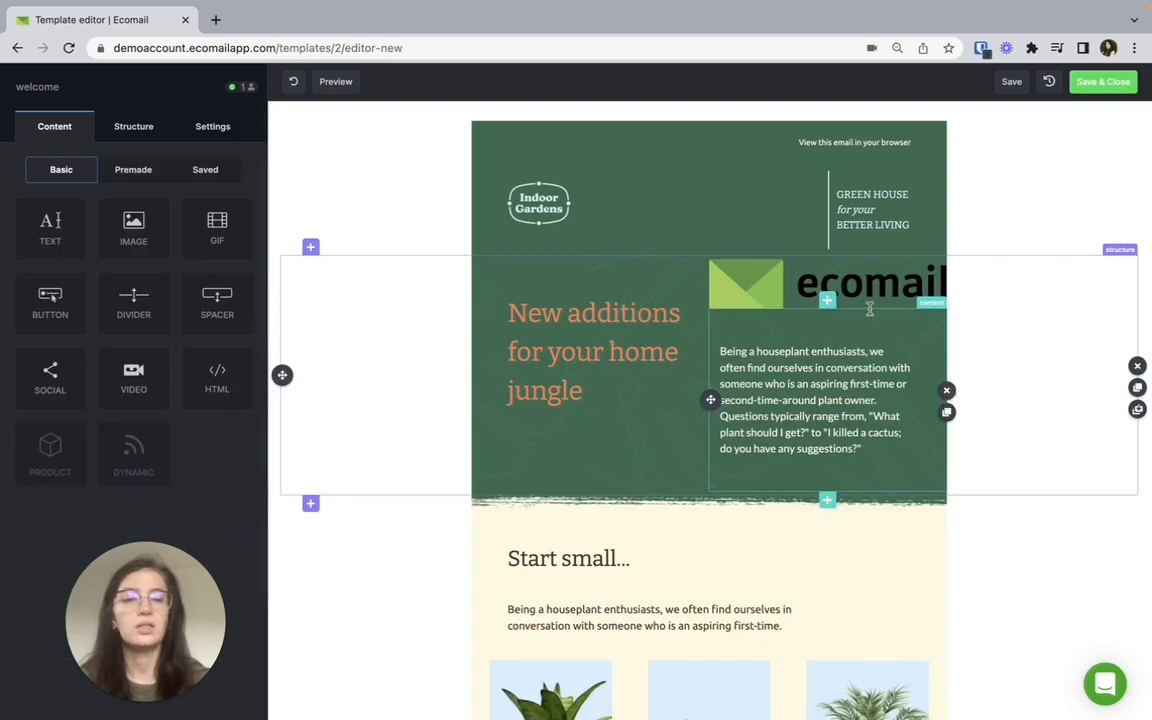
pyautogui.click(781, 270)
pyautogui.click(947, 275)
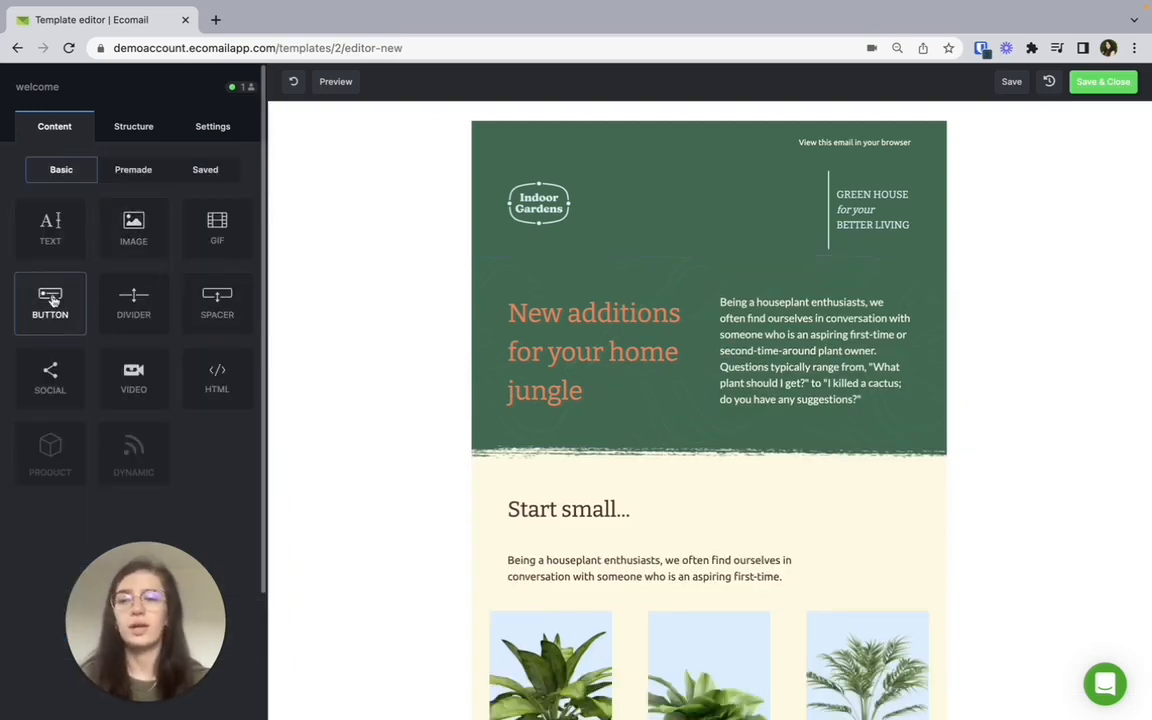
# Try out a button block with a 10 px border radius below the "New additions for your home jungle" heading, and remove it.
pyautogui.moveTo(53, 300); pyautogui.dragTo(536, 412)
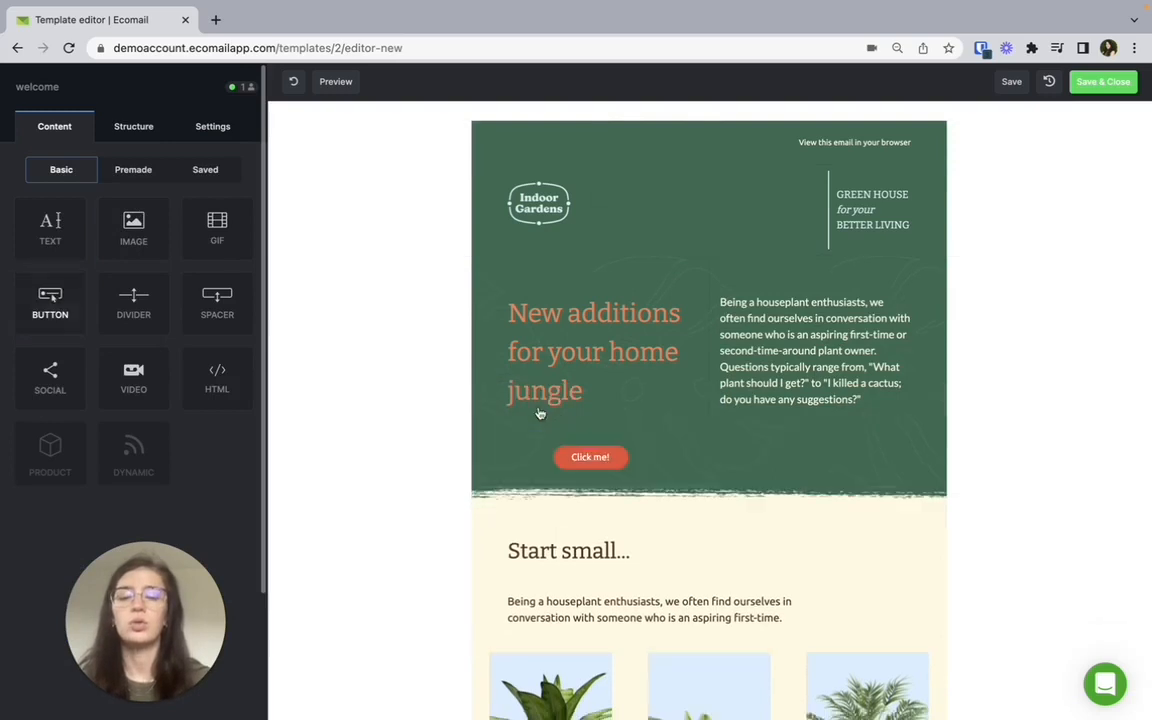
pyautogui.click(648, 458)
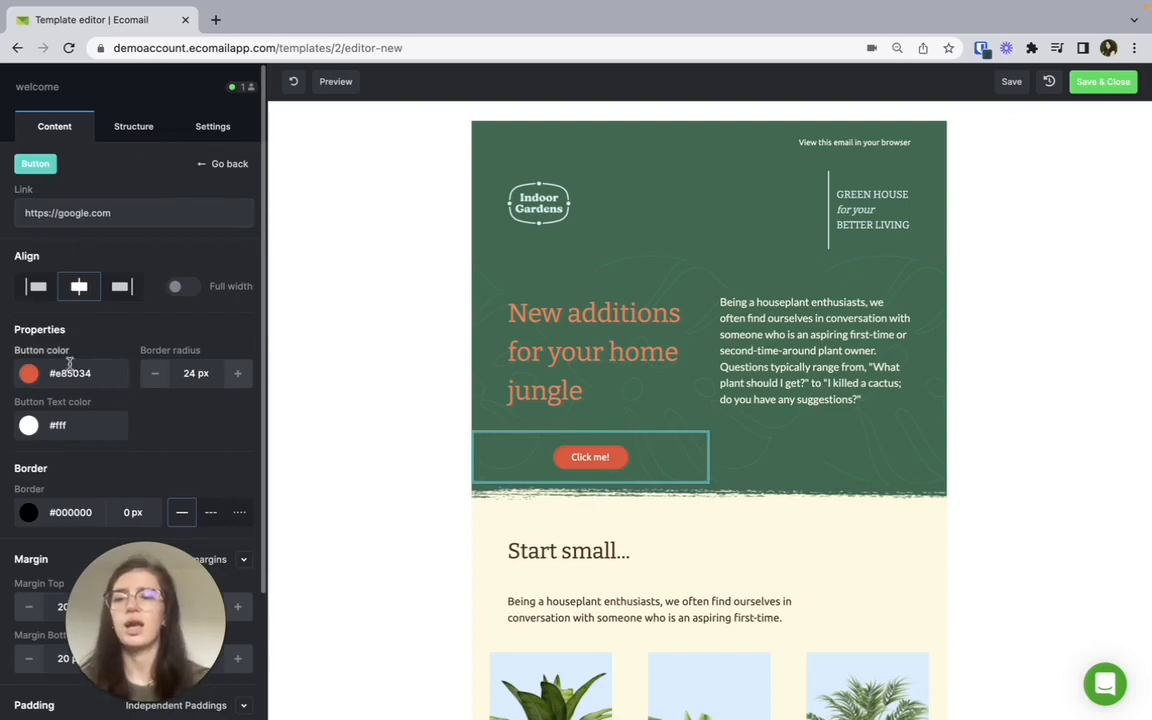
pyautogui.doubleClick(177, 373)
pyautogui.write('10')
pyautogui.click(194, 409)
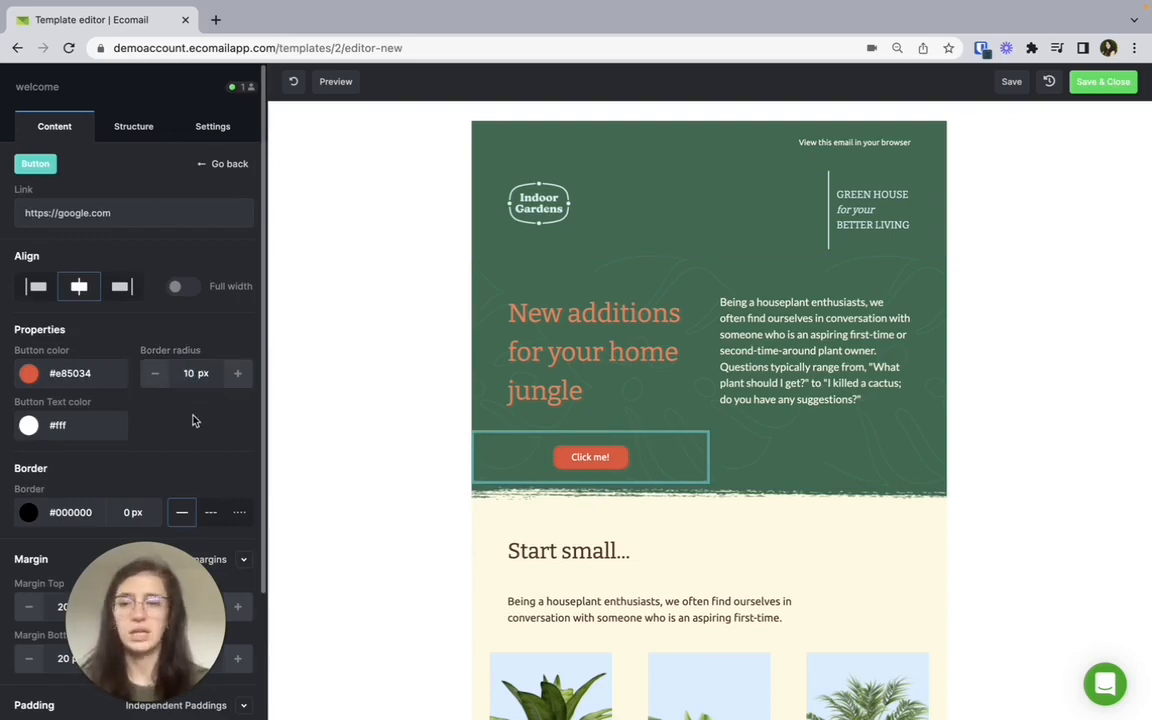
pyautogui.scroll(-3, 194, 420)
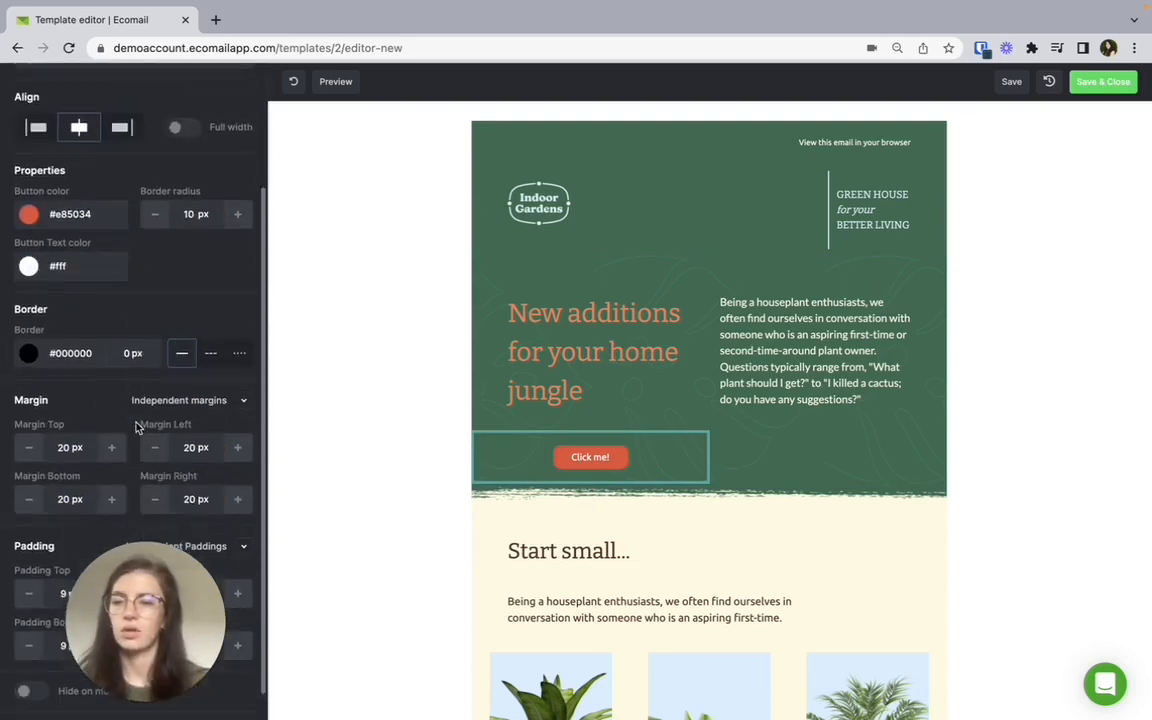
pyautogui.scroll(-1, 137, 427)
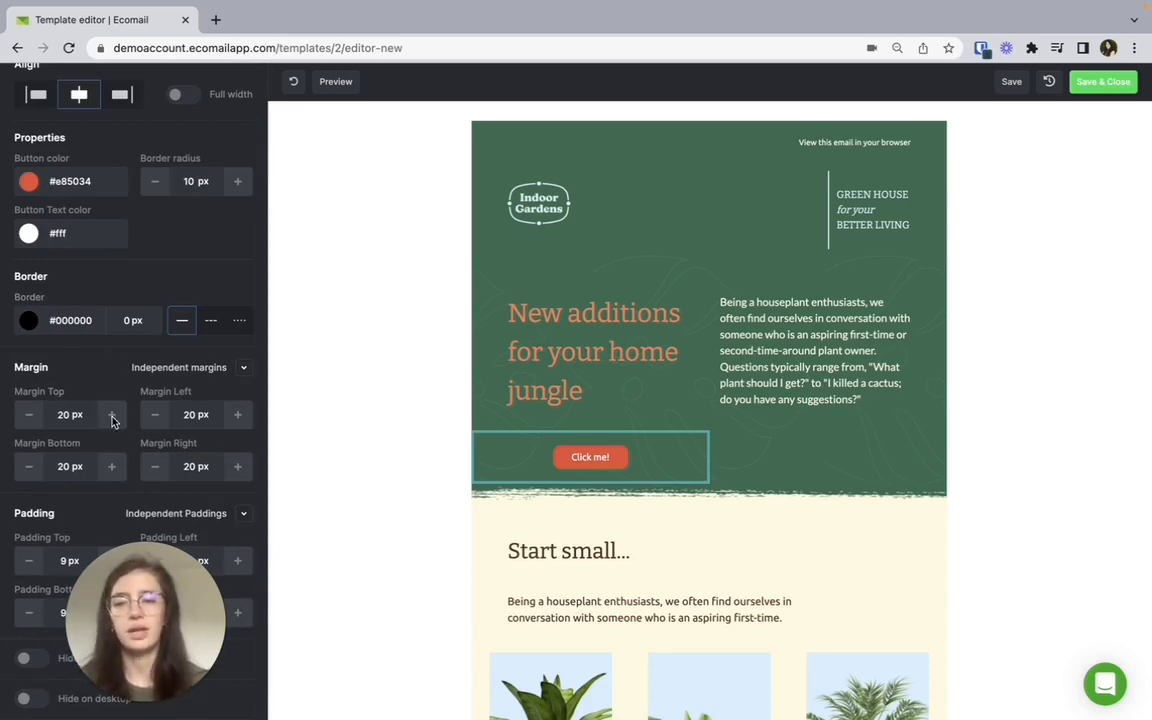
pyautogui.scroll(4, 113, 420)
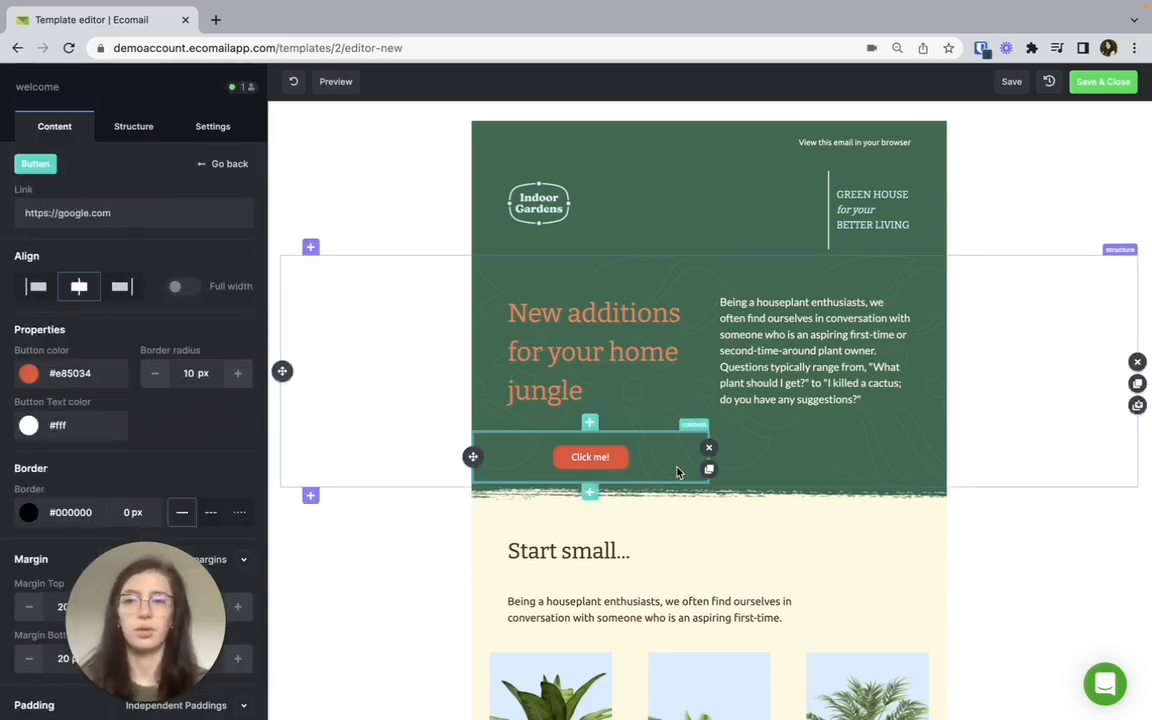
pyautogui.click(60, 122)
pyautogui.click(709, 447)
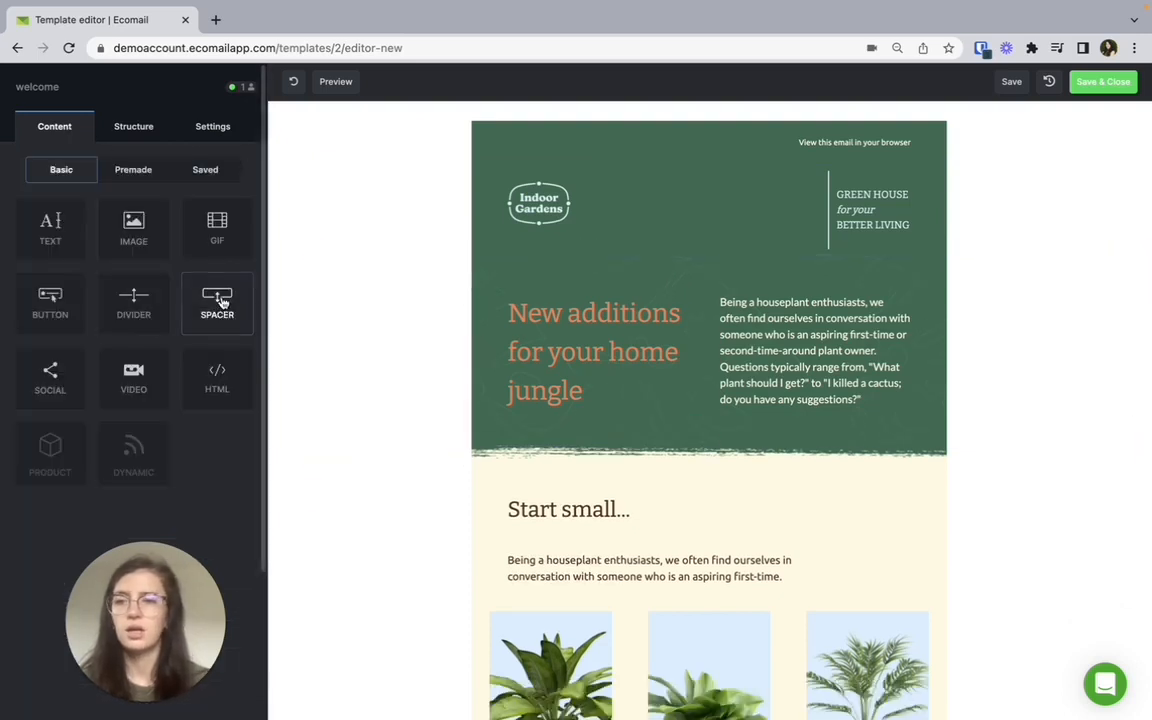
# Try out a divider below the "New additions for your home jungle" heading and a spacer below the houseplant paragraph, and remove both.
pyautogui.moveTo(147, 312); pyautogui.dragTo(638, 453)
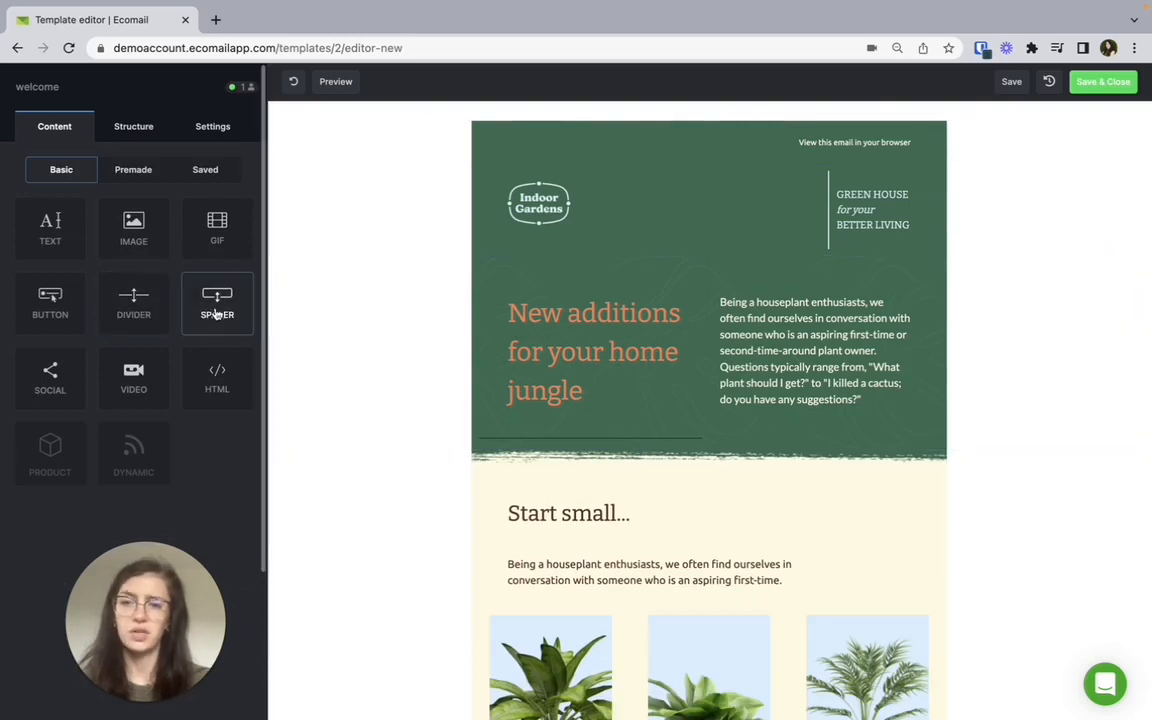
pyautogui.moveTo(217, 300); pyautogui.dragTo(782, 455)
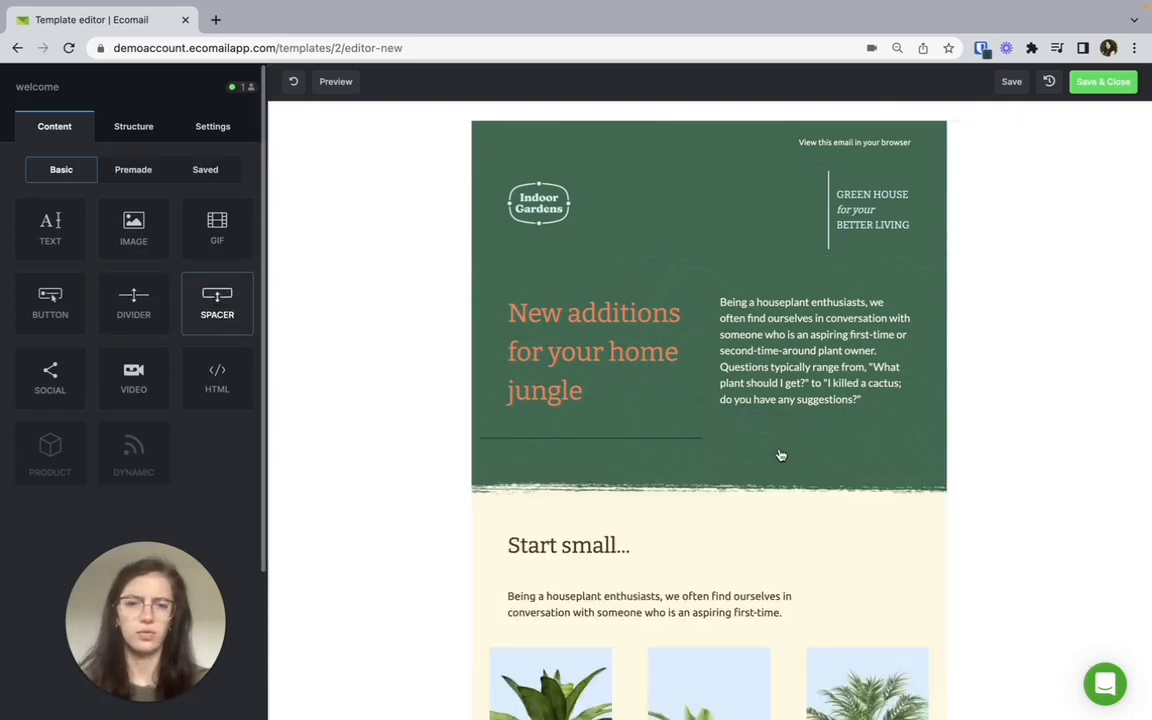
pyautogui.click(662, 441)
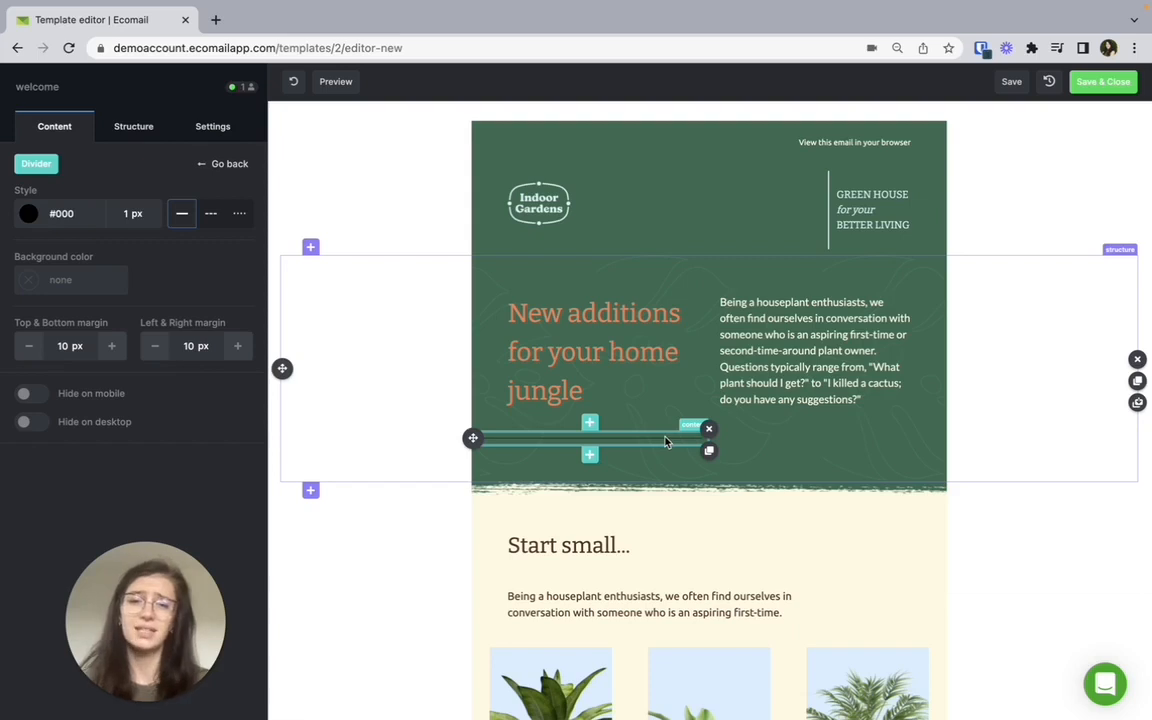
pyautogui.click(709, 429)
pyautogui.click(784, 464)
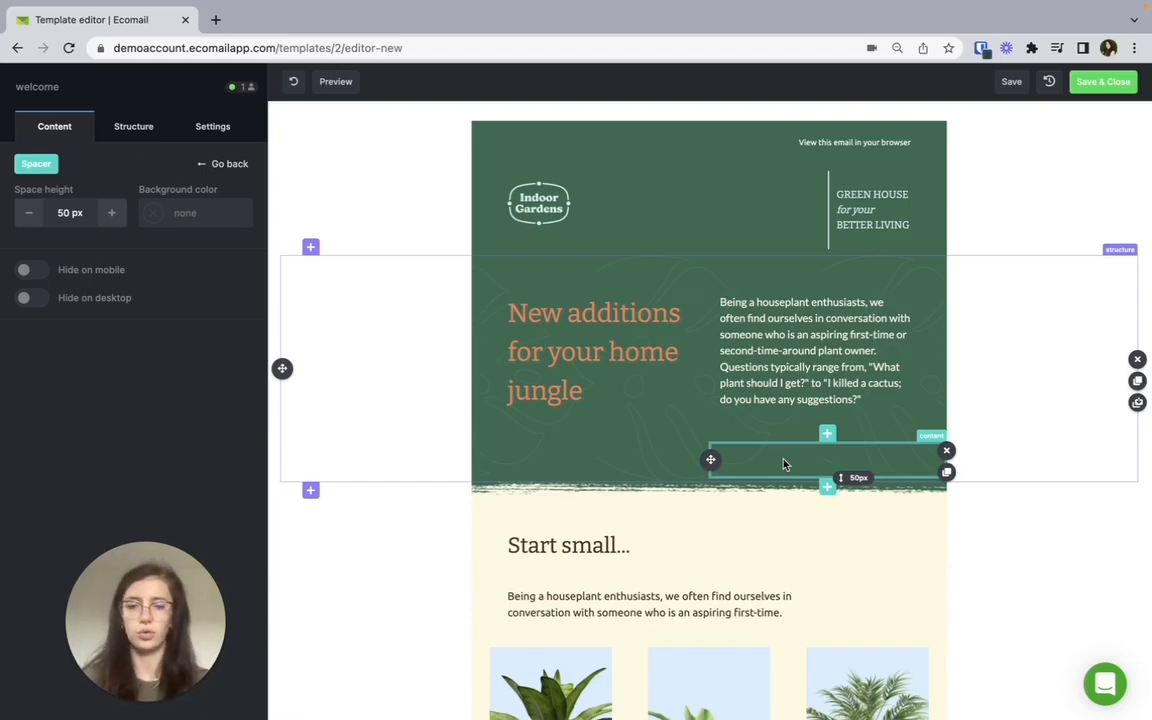
pyautogui.click(946, 450)
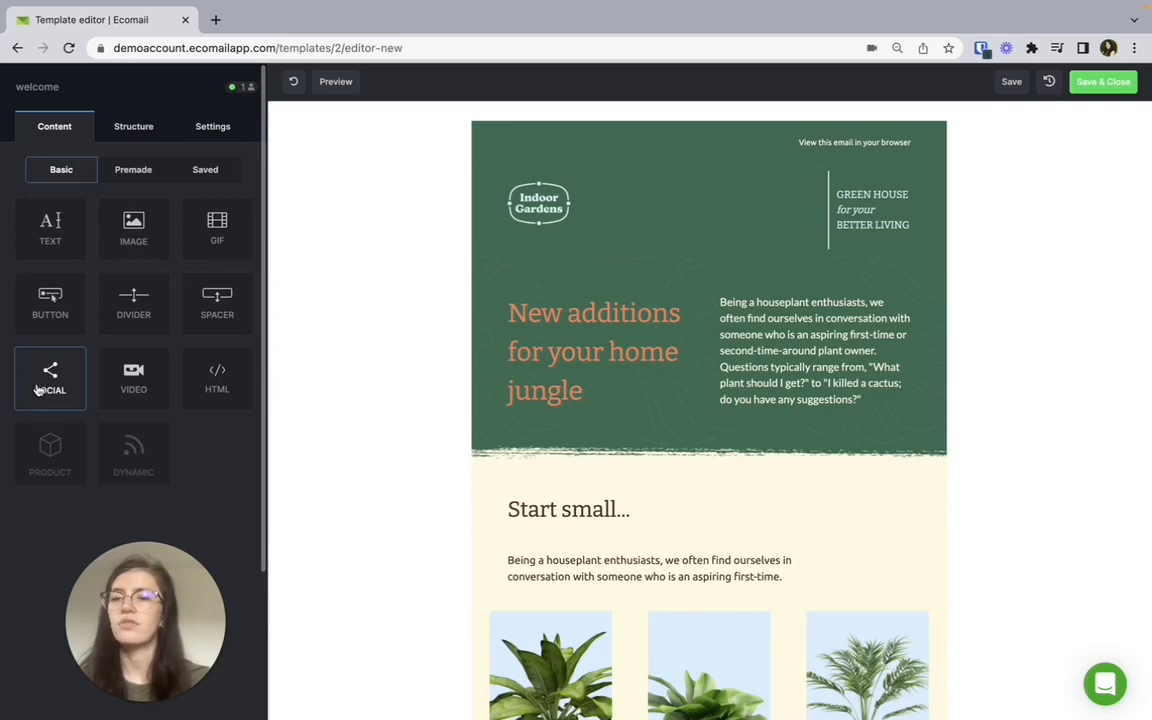
# Examine the settings and available icon styles of the social block under "What's growing on our social?".
pyautogui.scroll(-20, 582, 408)
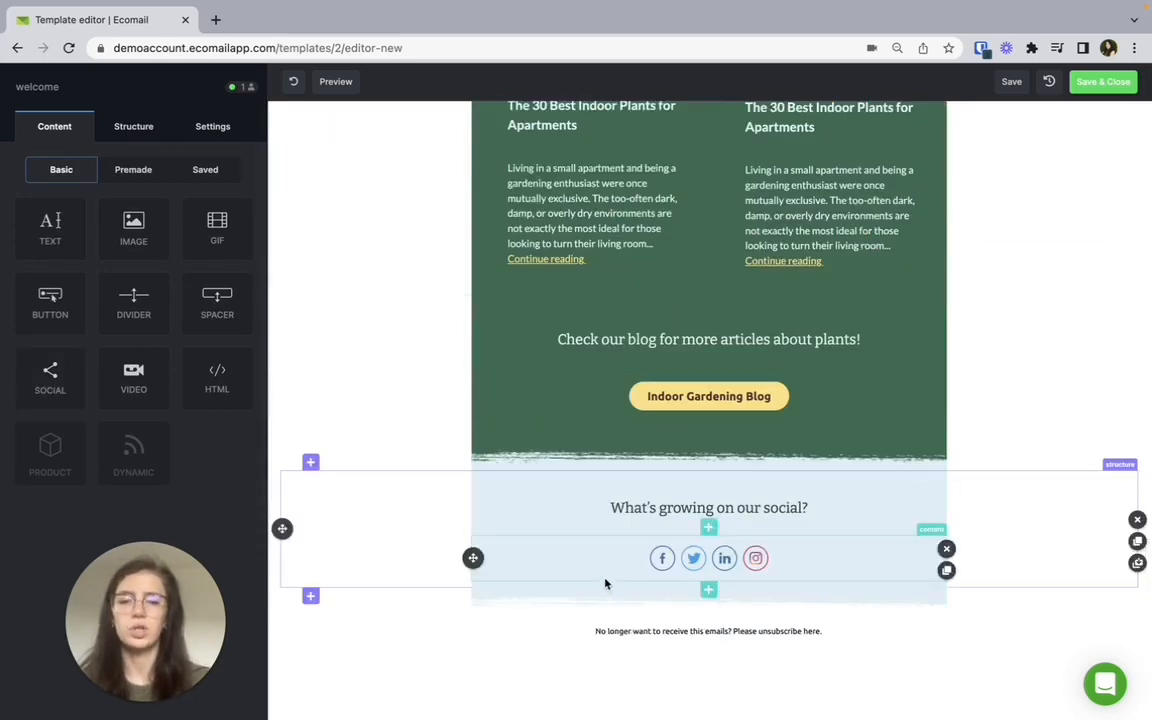
pyautogui.click(603, 567)
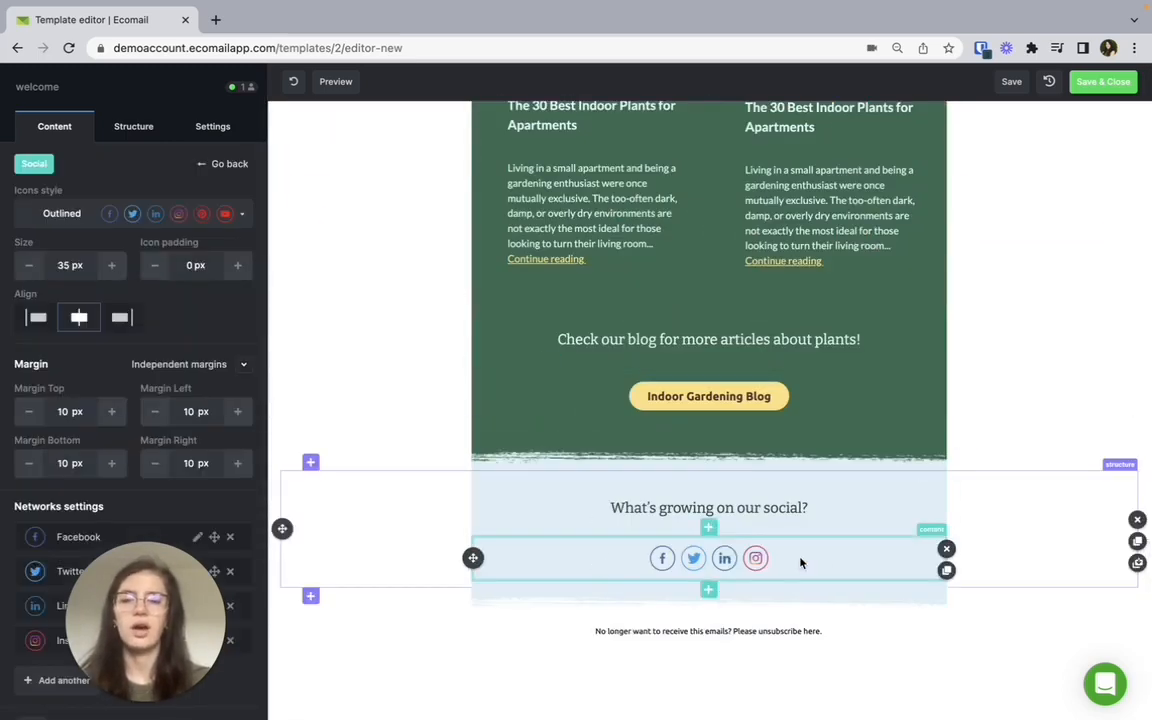
pyautogui.scroll(-1, 205, 460)
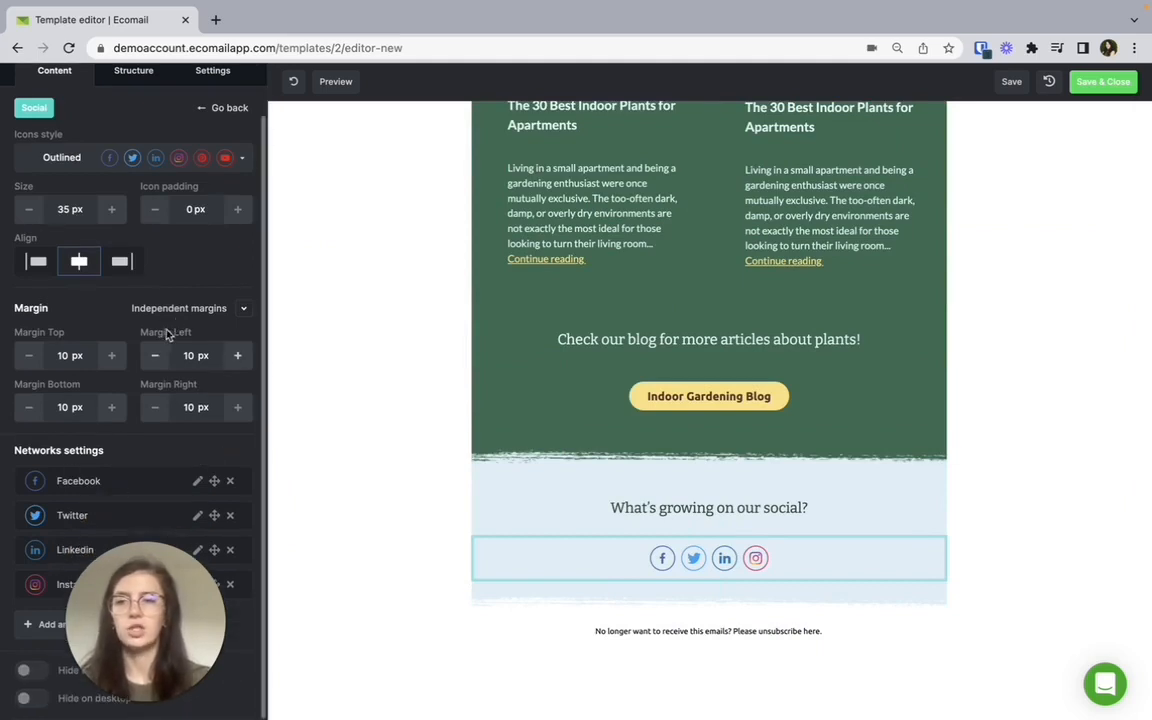
pyautogui.click(237, 160)
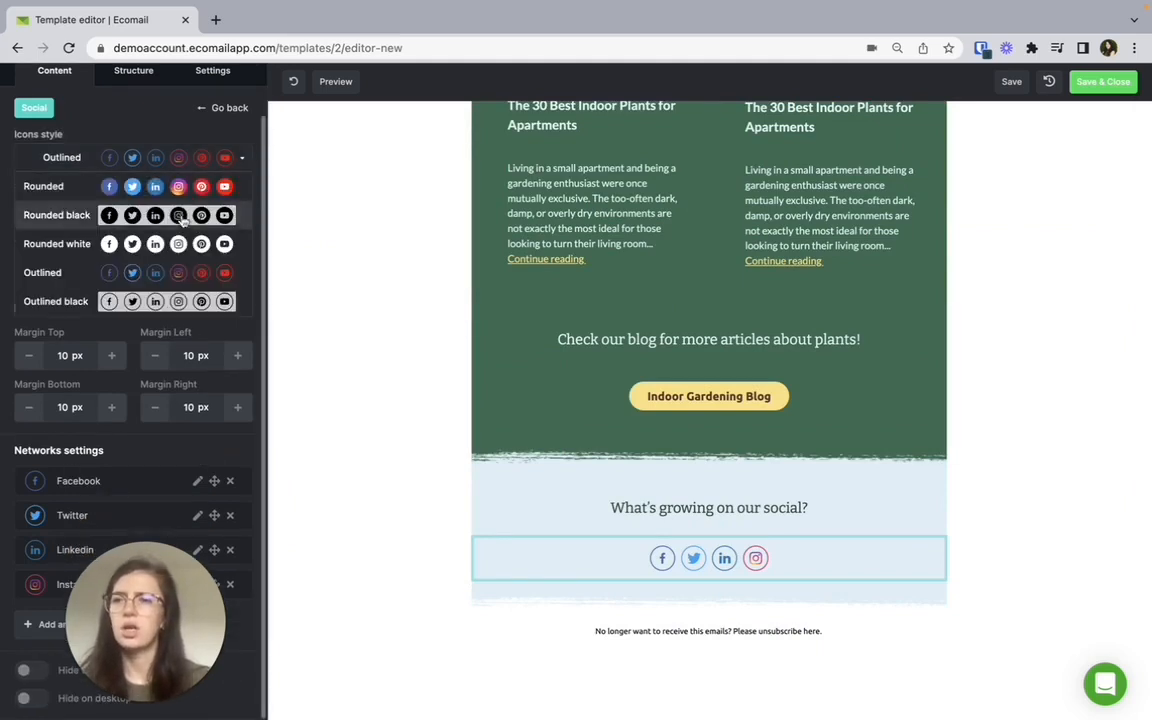
pyautogui.scroll(-5, 180, 225)
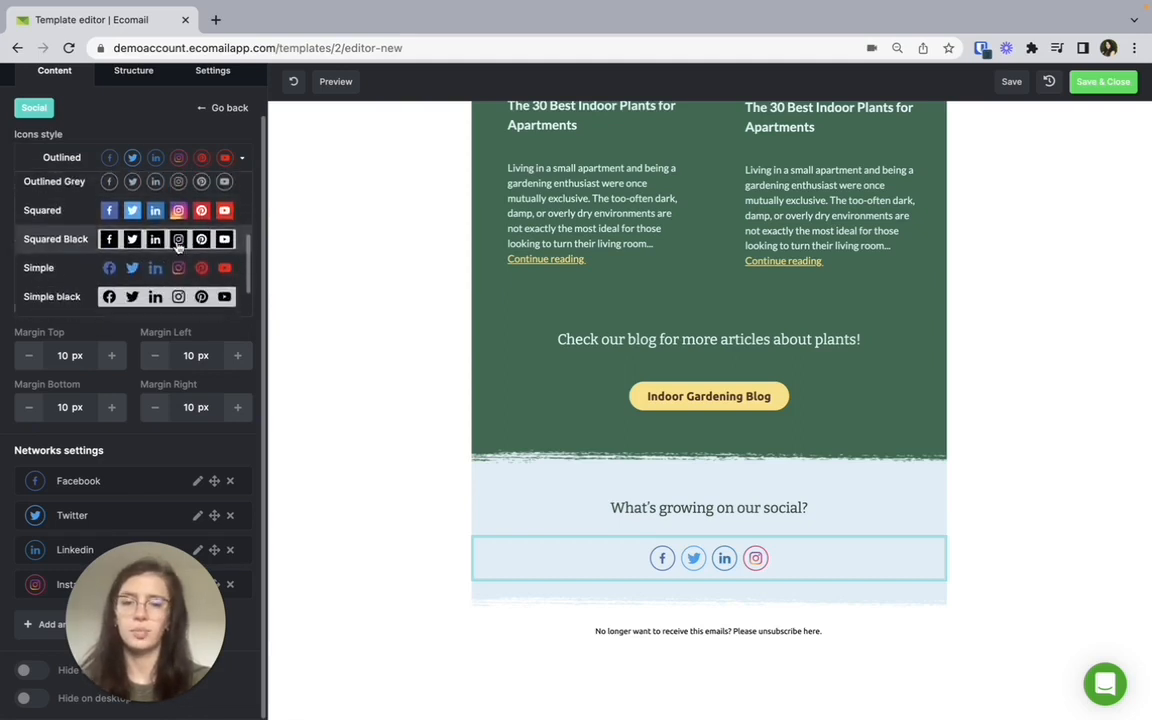
pyautogui.scroll(-2, 178, 243)
pyautogui.scroll(10, 178, 243)
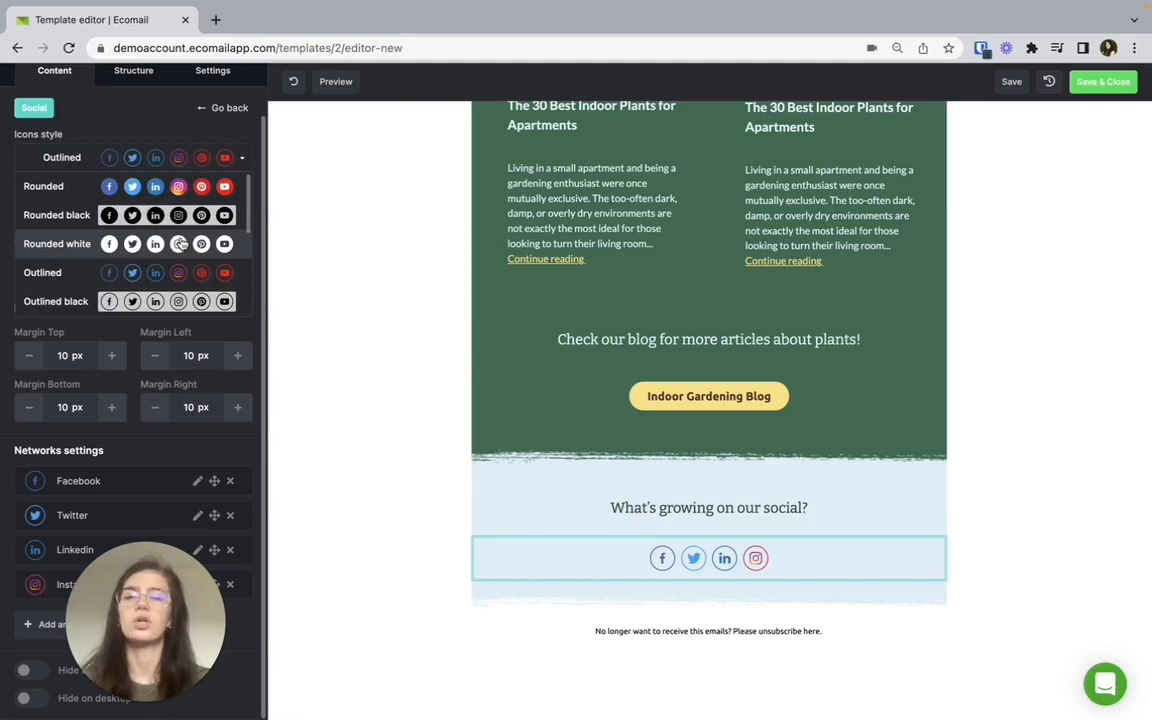
pyautogui.click(166, 122)
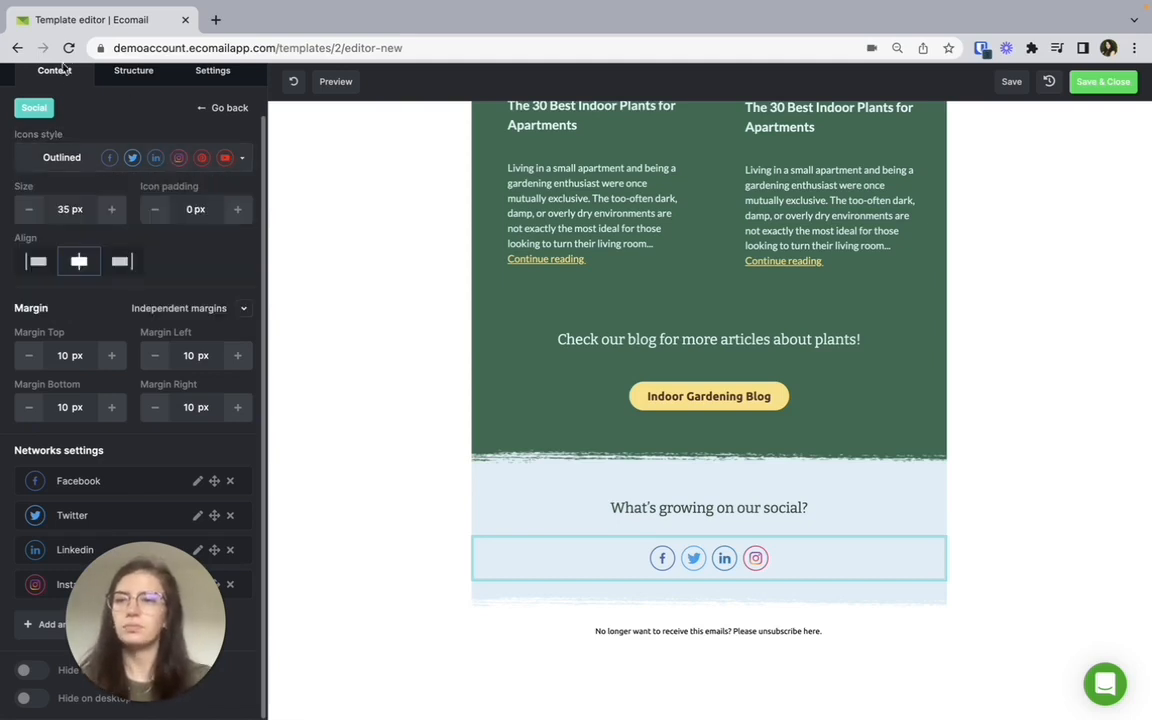
pyautogui.click(62, 68)
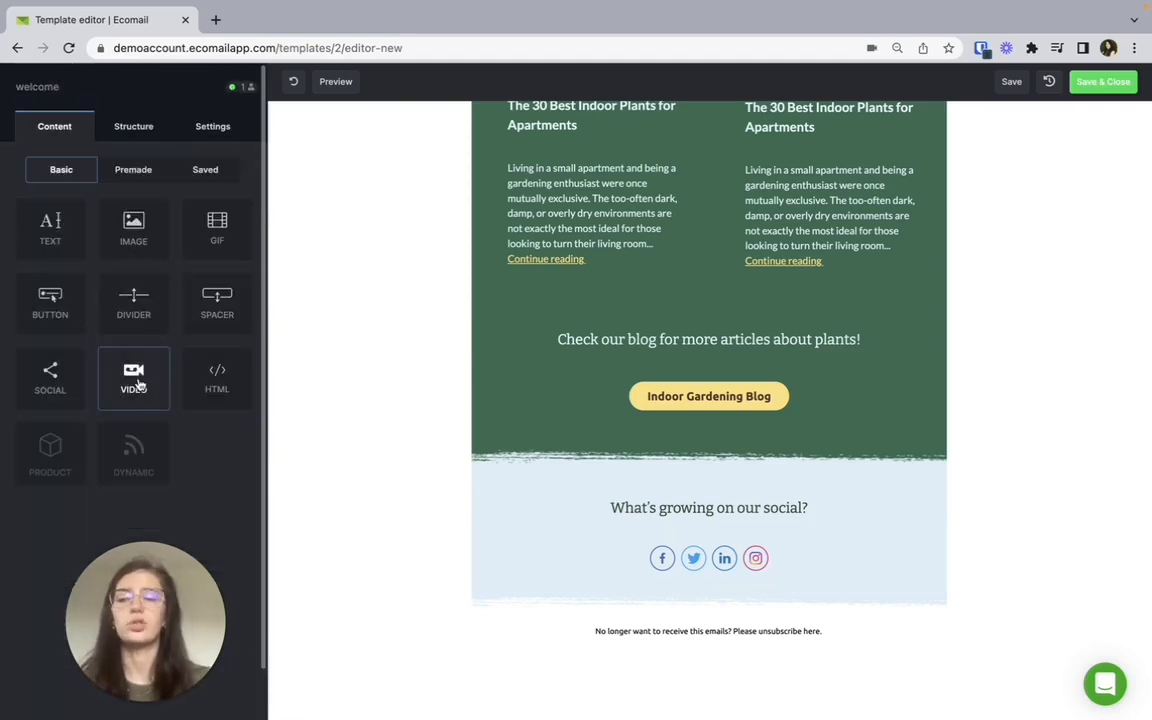
pyautogui.moveTo(139, 385); pyautogui.dragTo(604, 476)
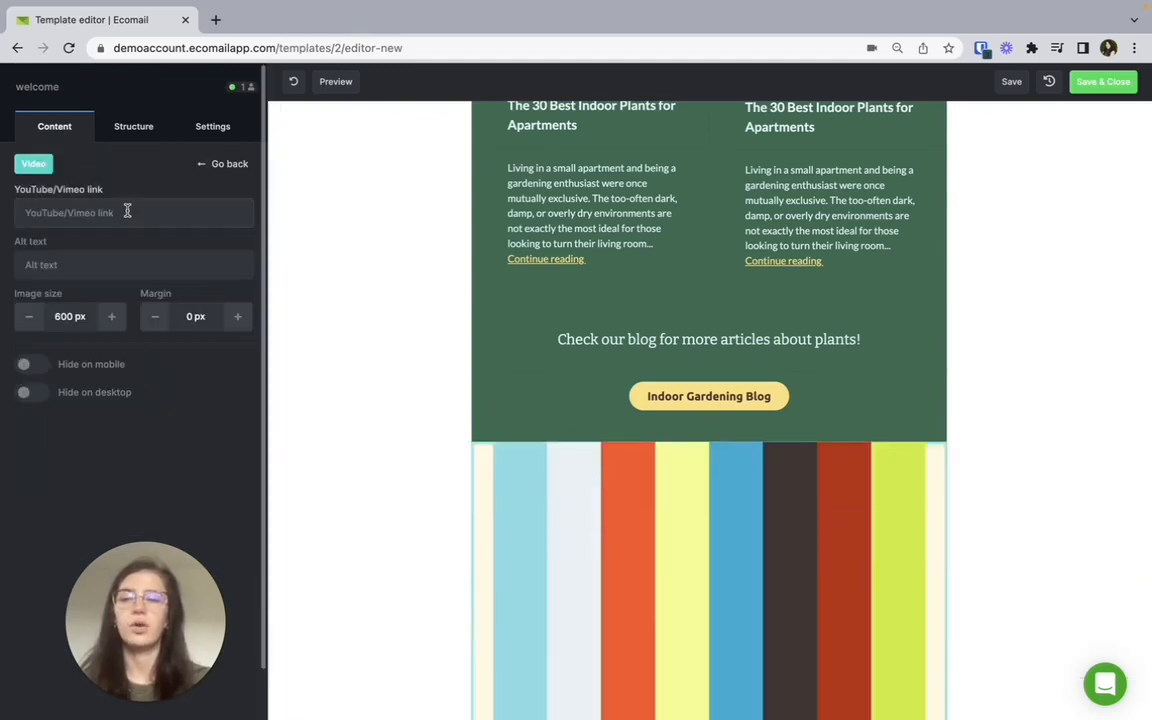
pyautogui.scroll(-2, 393, 373)
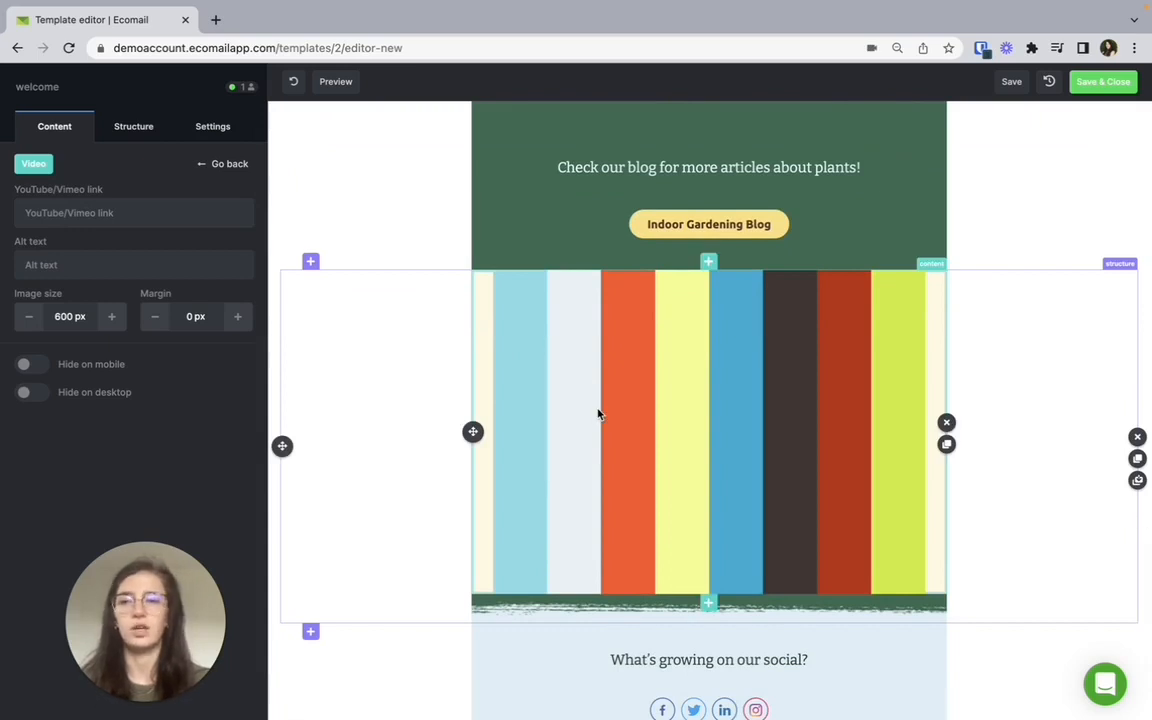
pyautogui.click(122, 210)
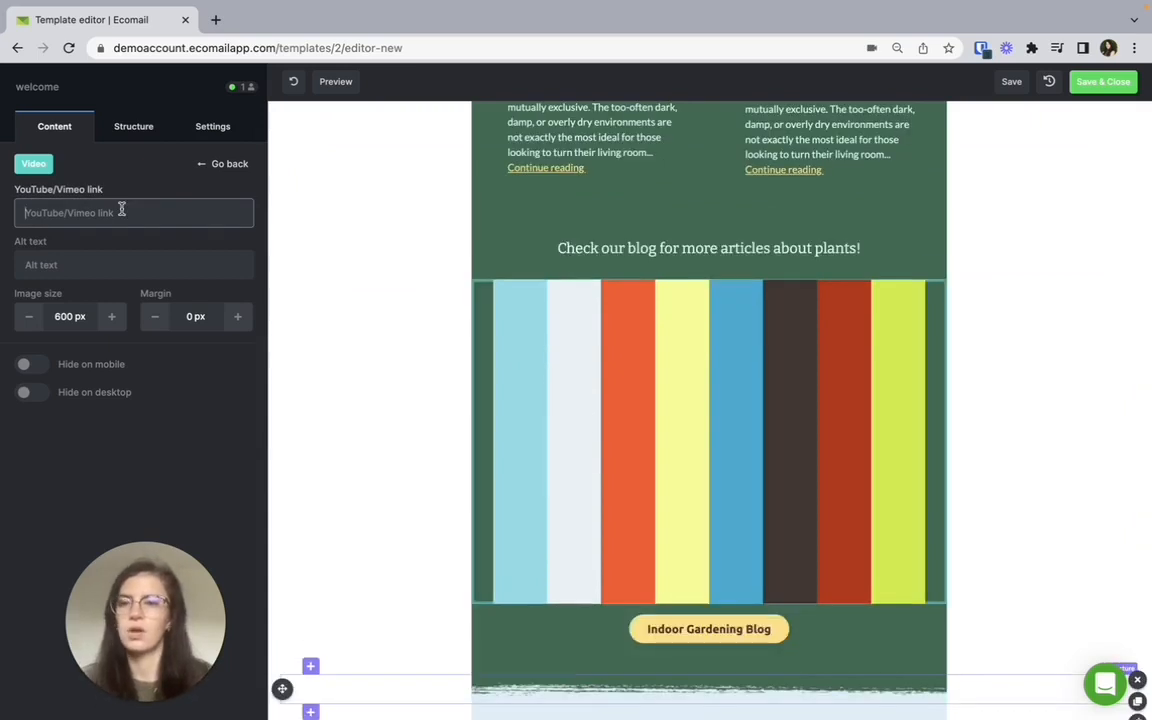
pyautogui.write('https://youtu.be/-4n7Zy3yQyo')
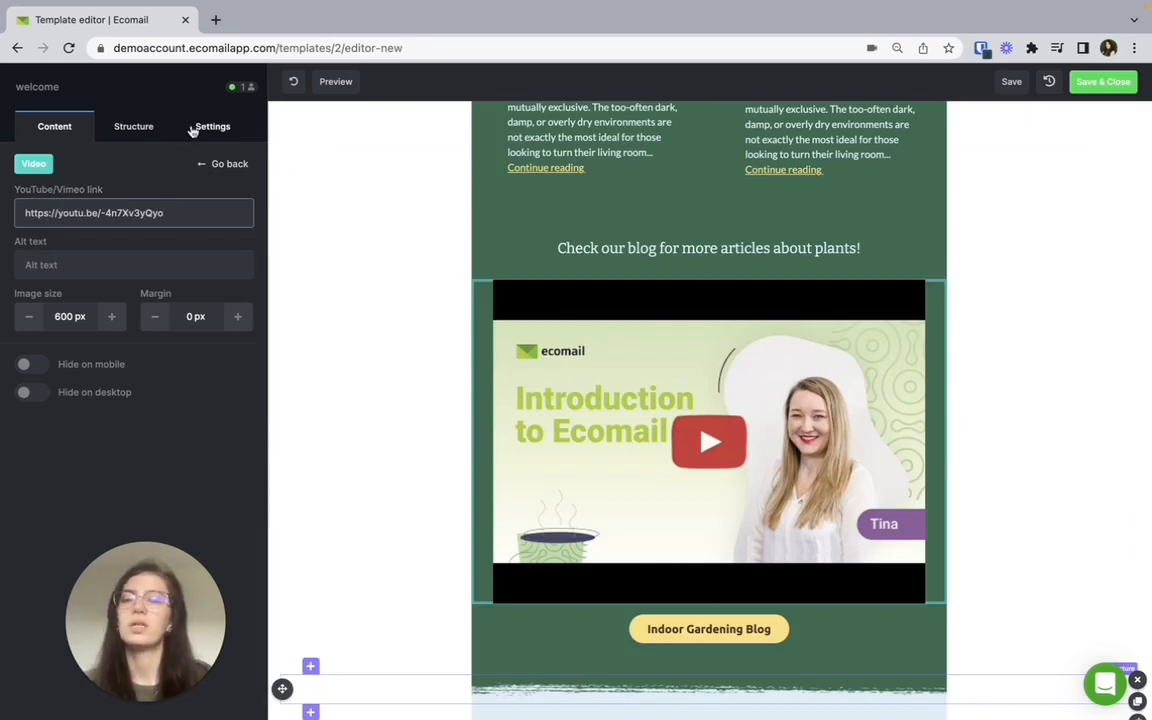
pyautogui.click(54, 128)
# Preview the email in desktop and mobile view, and save and close the template.
pyautogui.click(345, 84)
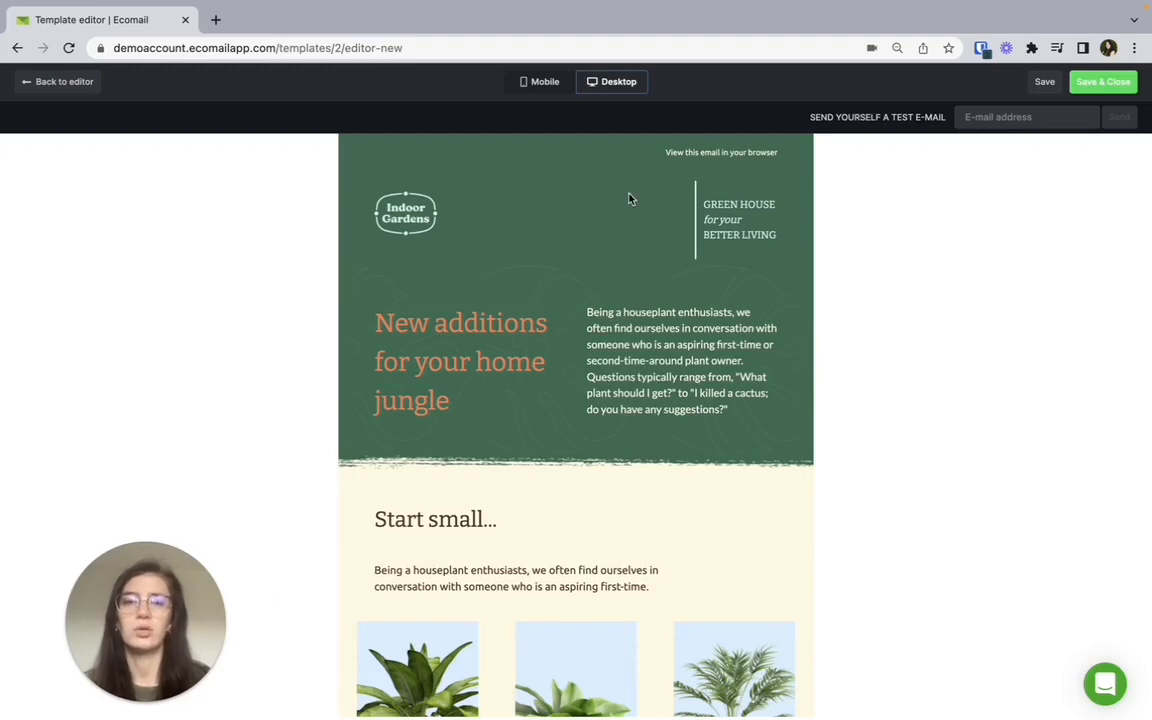
pyautogui.click(543, 84)
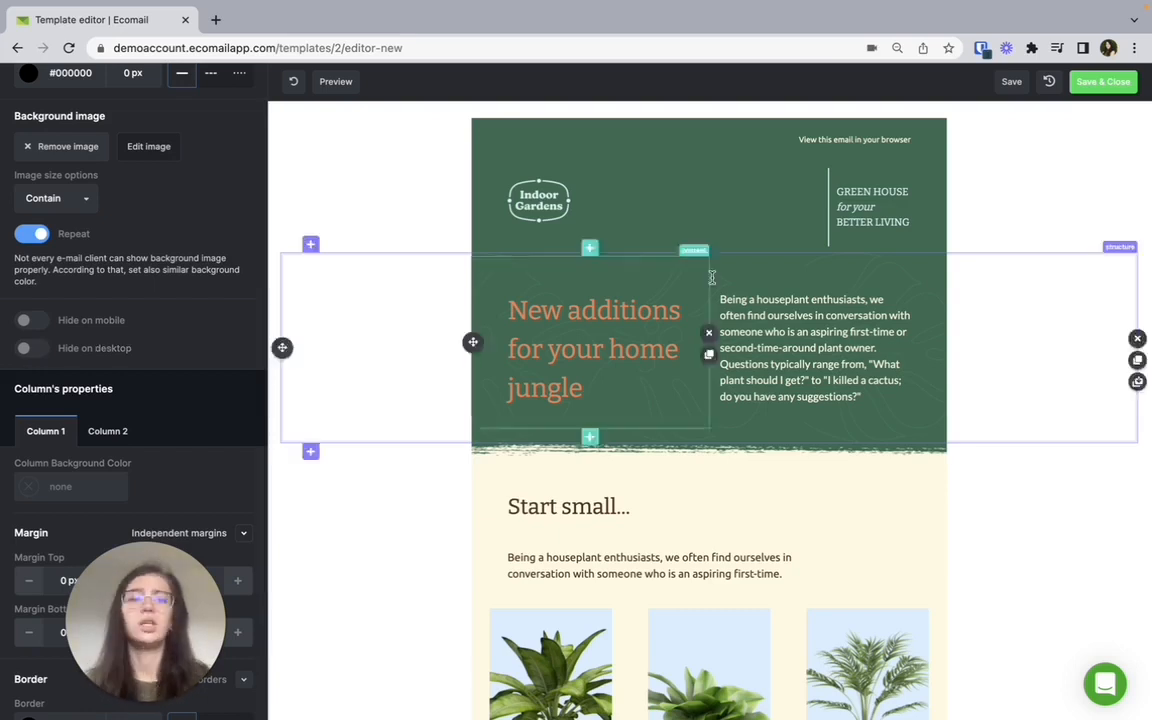
pyautogui.click(1097, 84)
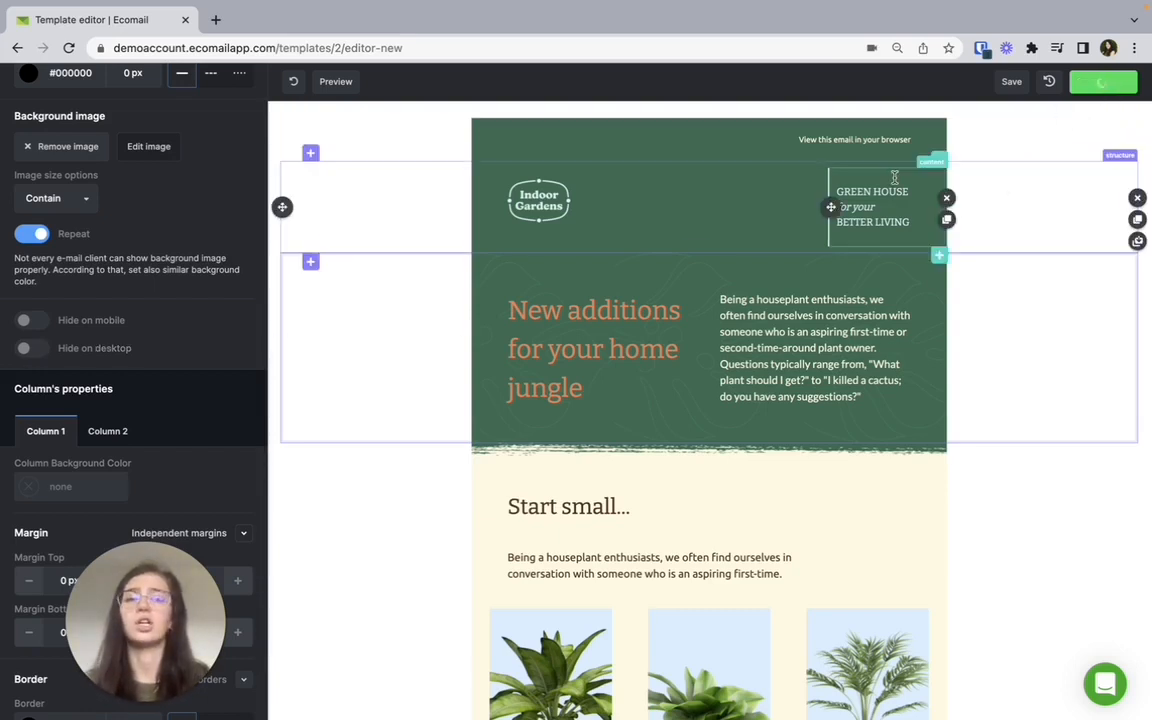